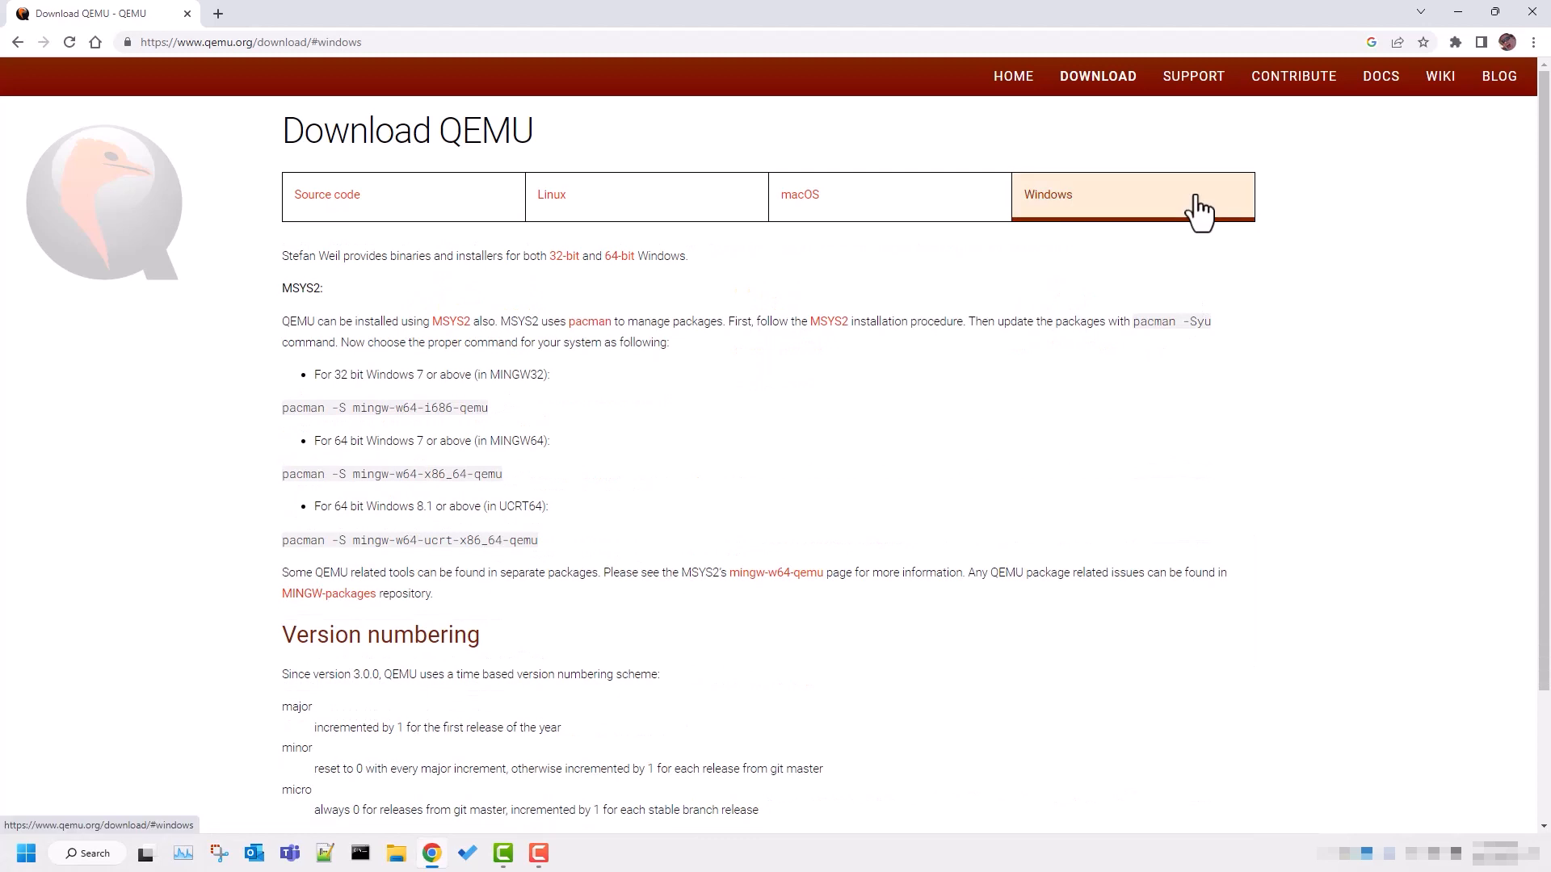
Download the 64-bit Windows installer qemu-w64-setup-20221230.exe and set it to open when the download is done.
click(620, 257)
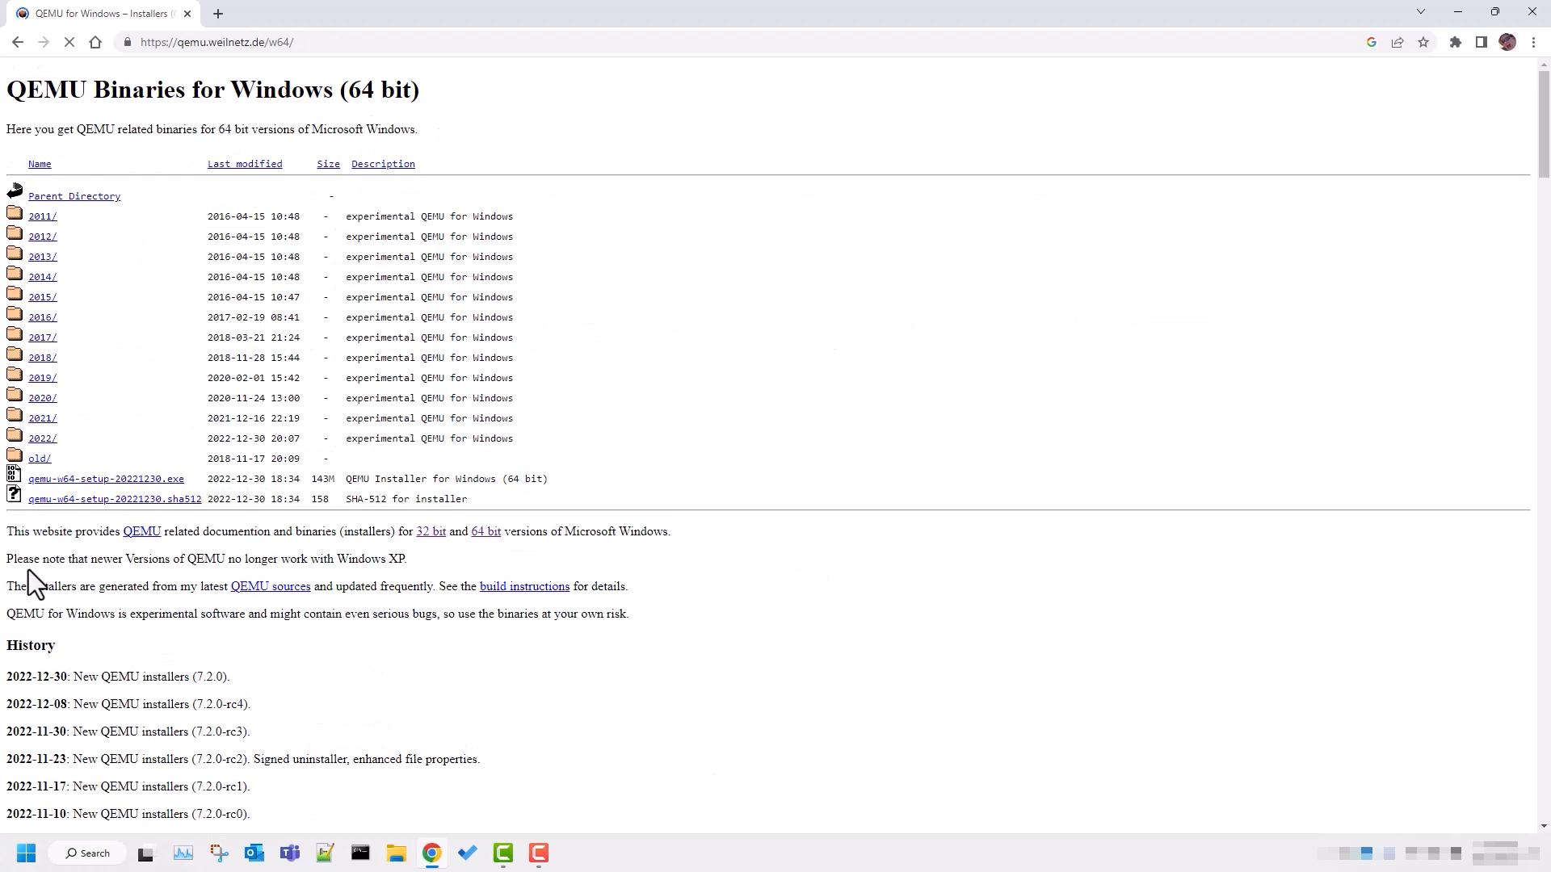
click(134, 482)
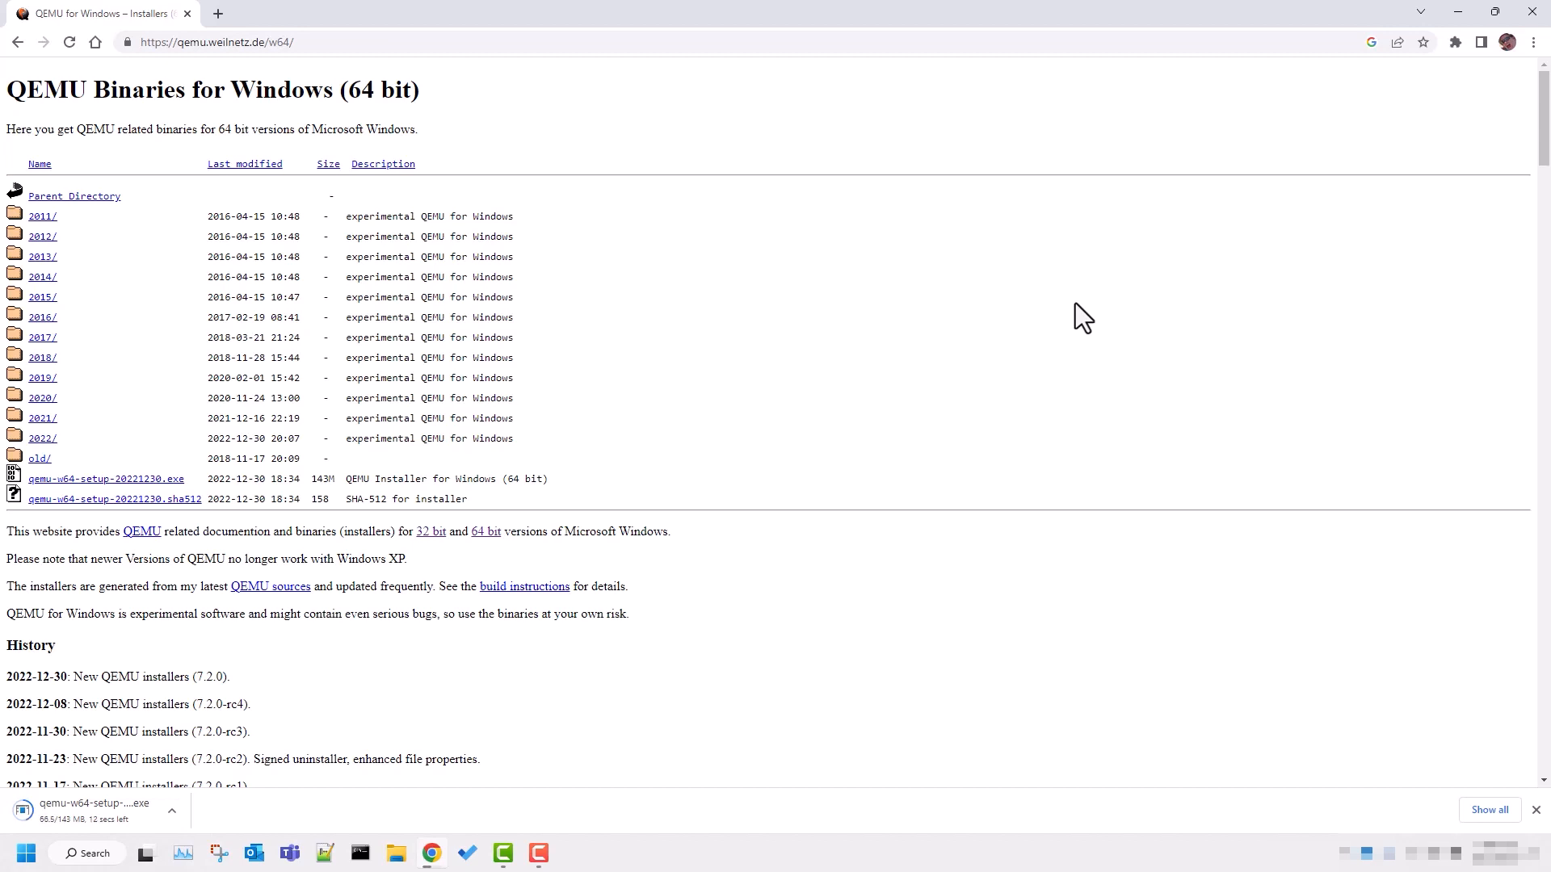
click(171, 811)
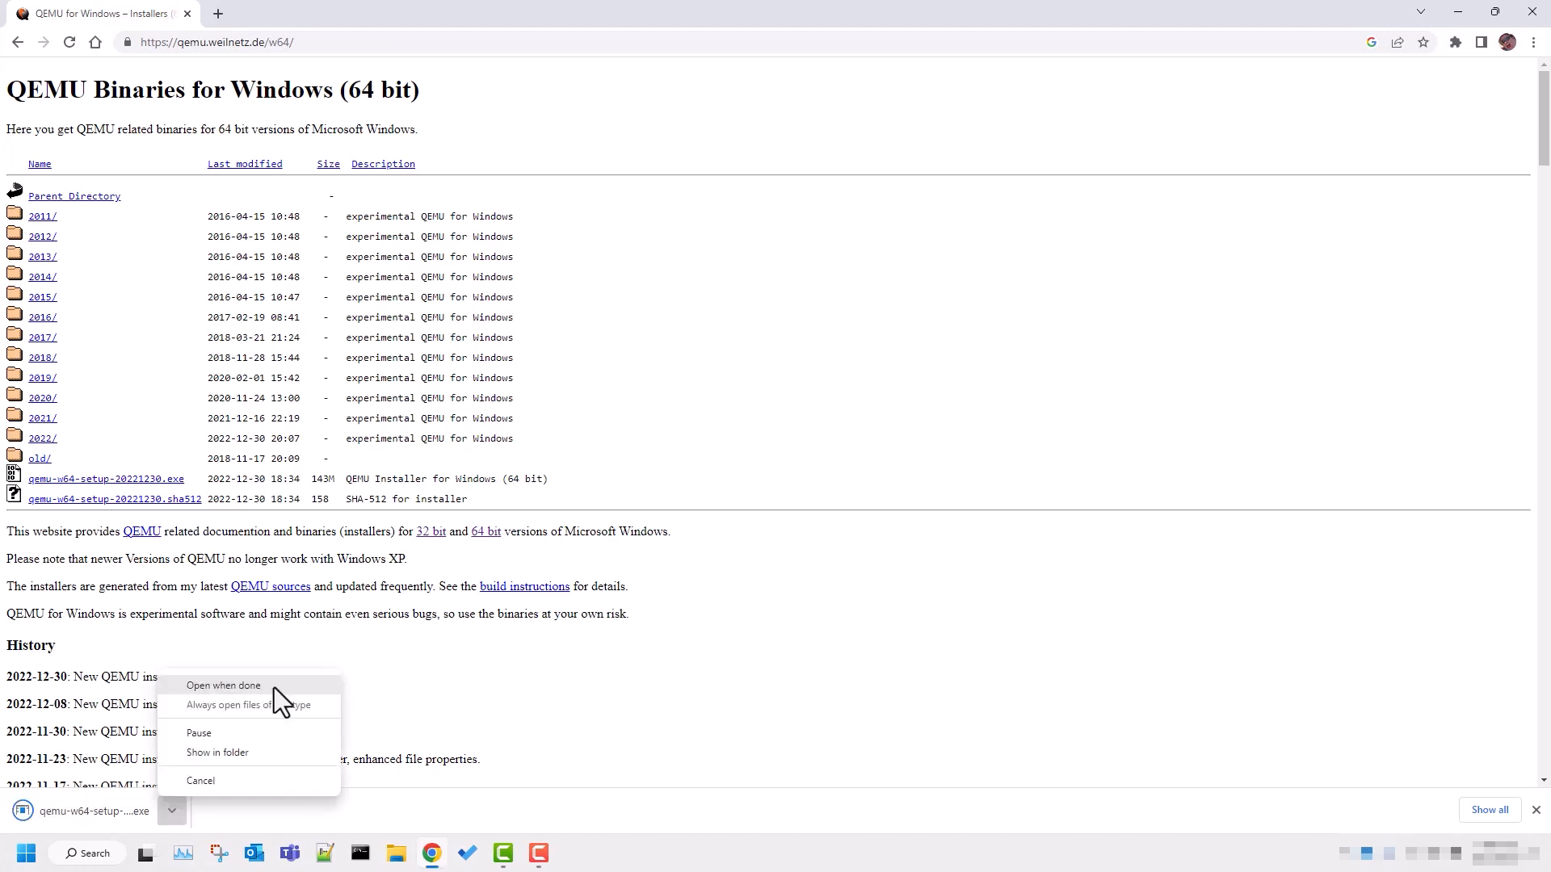
click(274, 686)
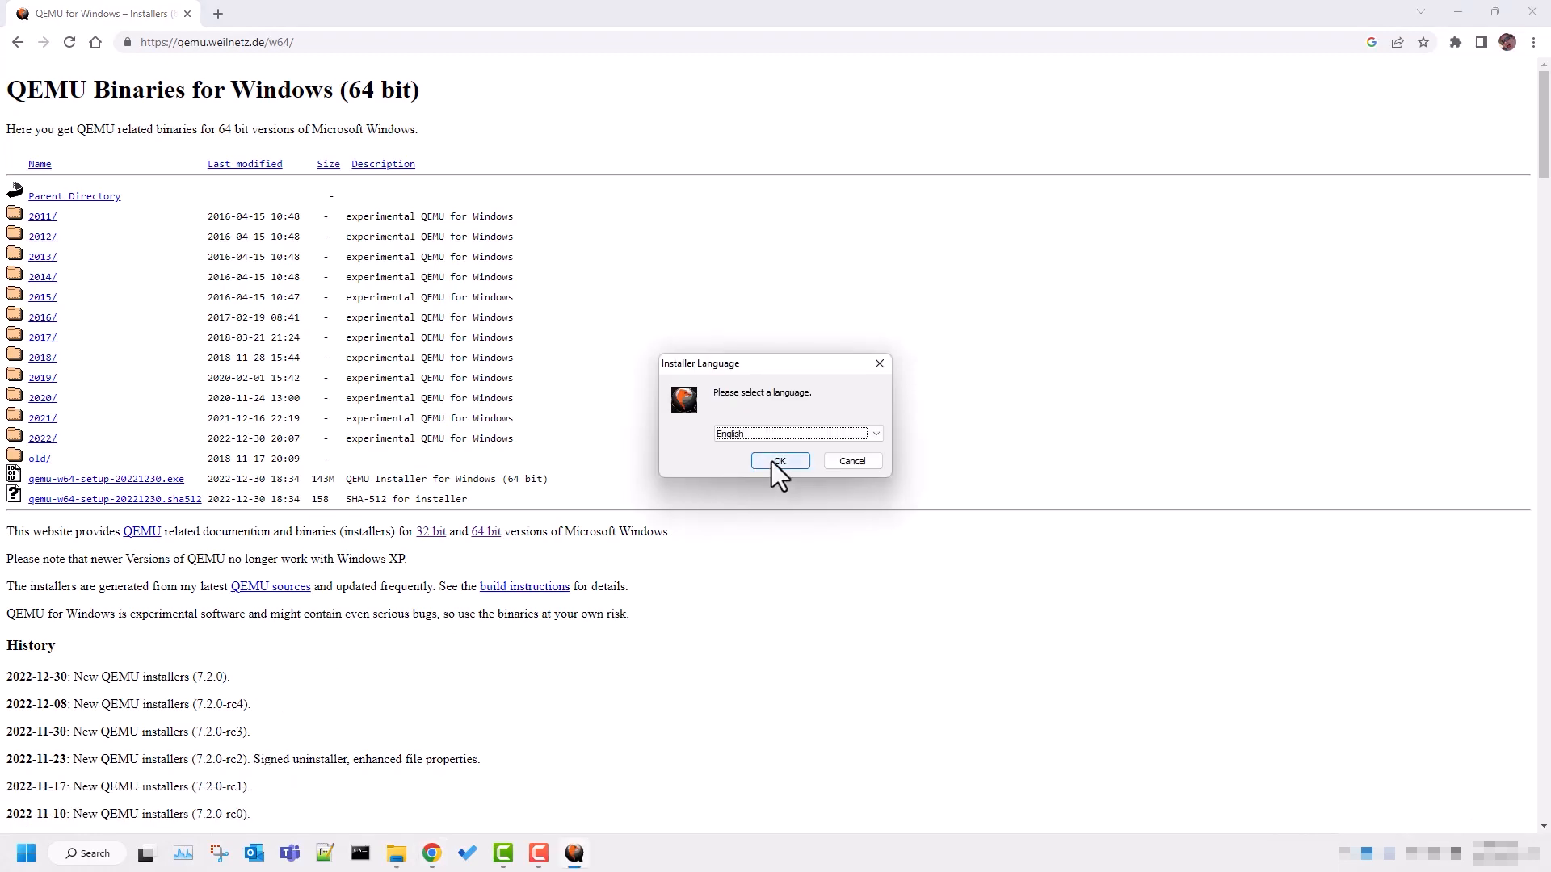
Start the QEMU setup in English and proceed to the install location with the default components selected.
click(772, 462)
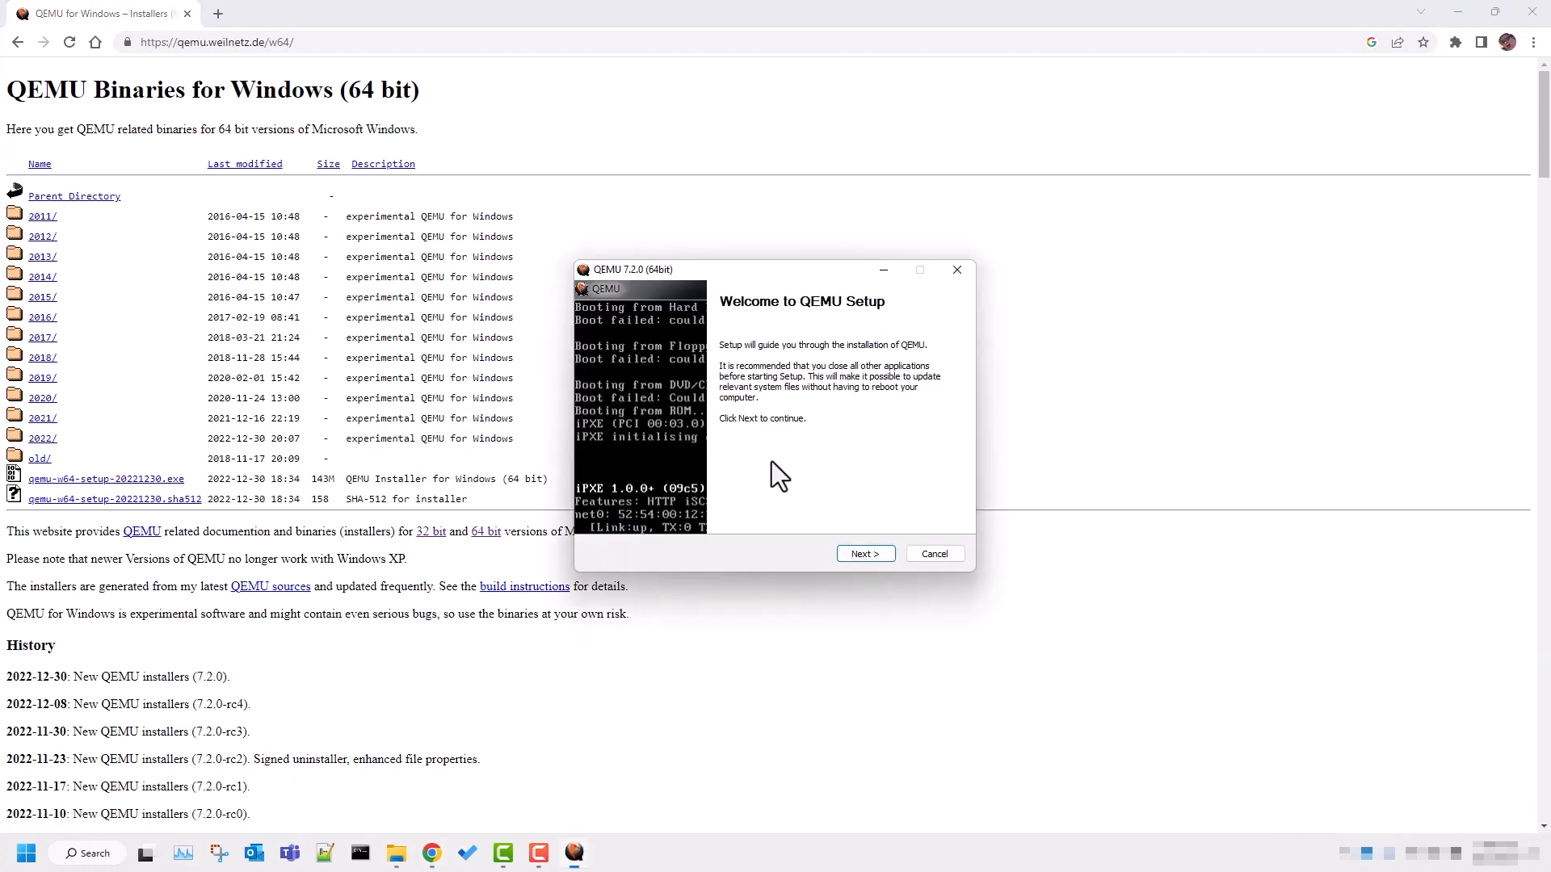
click(861, 556)
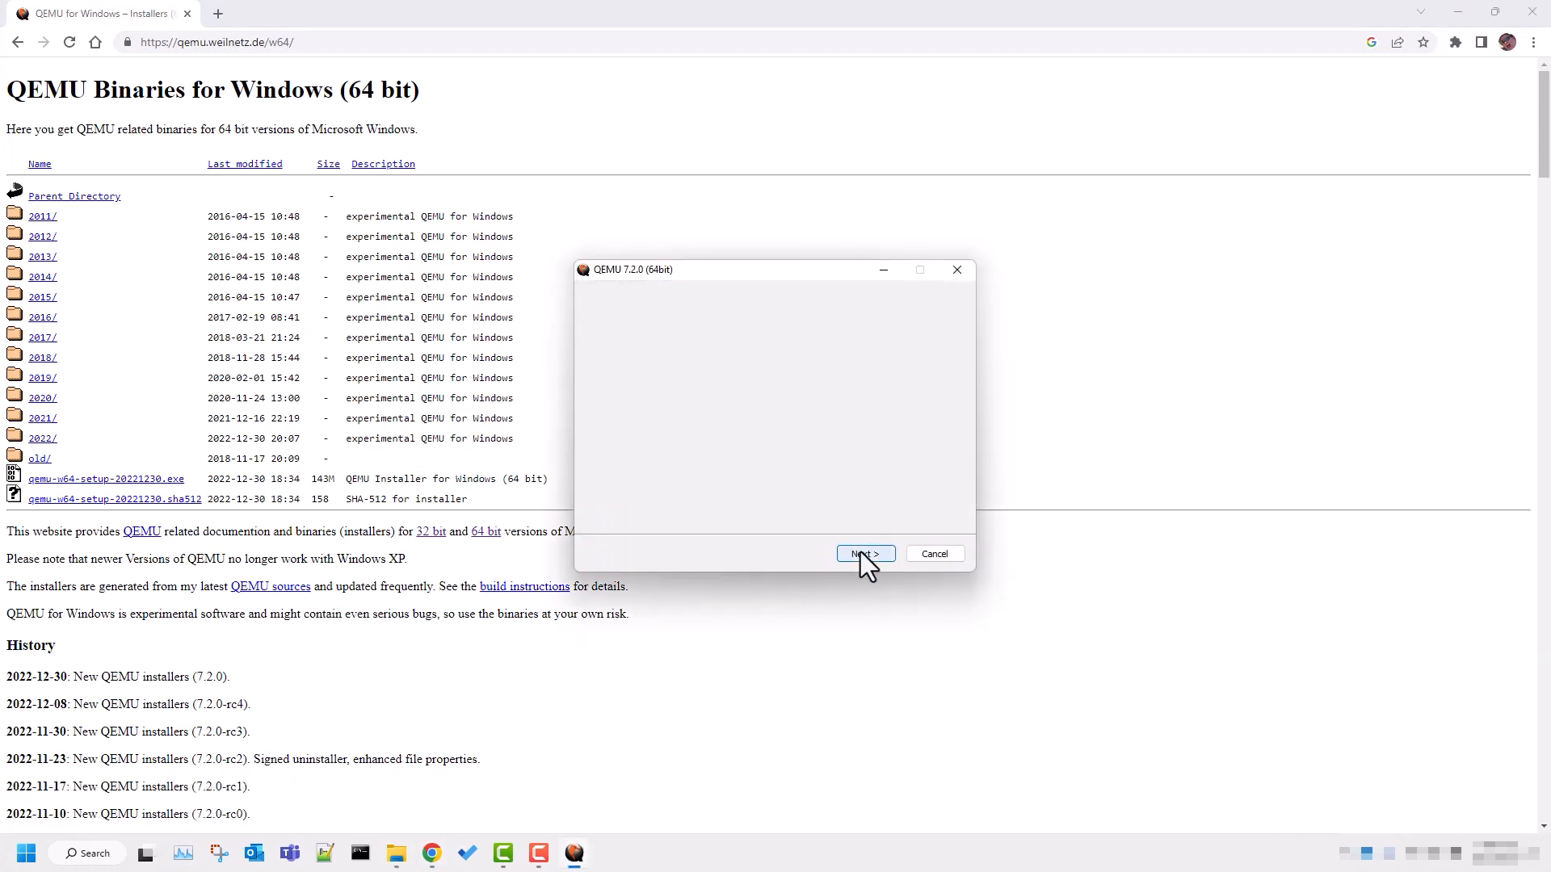
click(862, 553)
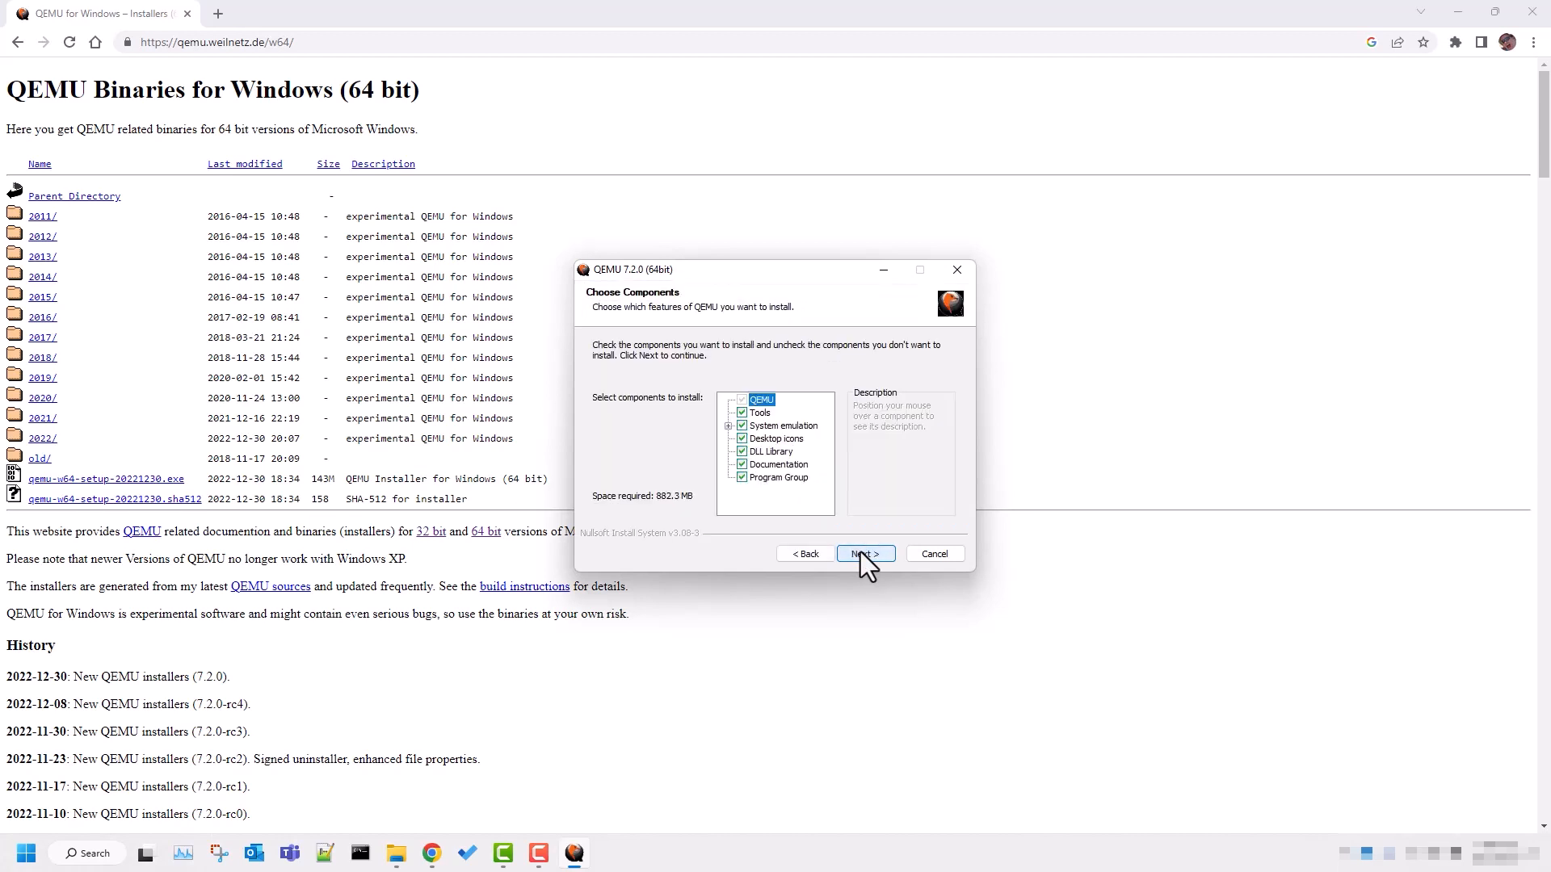
click(860, 553)
Set the destination folder to c:\qemu and install QEMU there.
text(c)
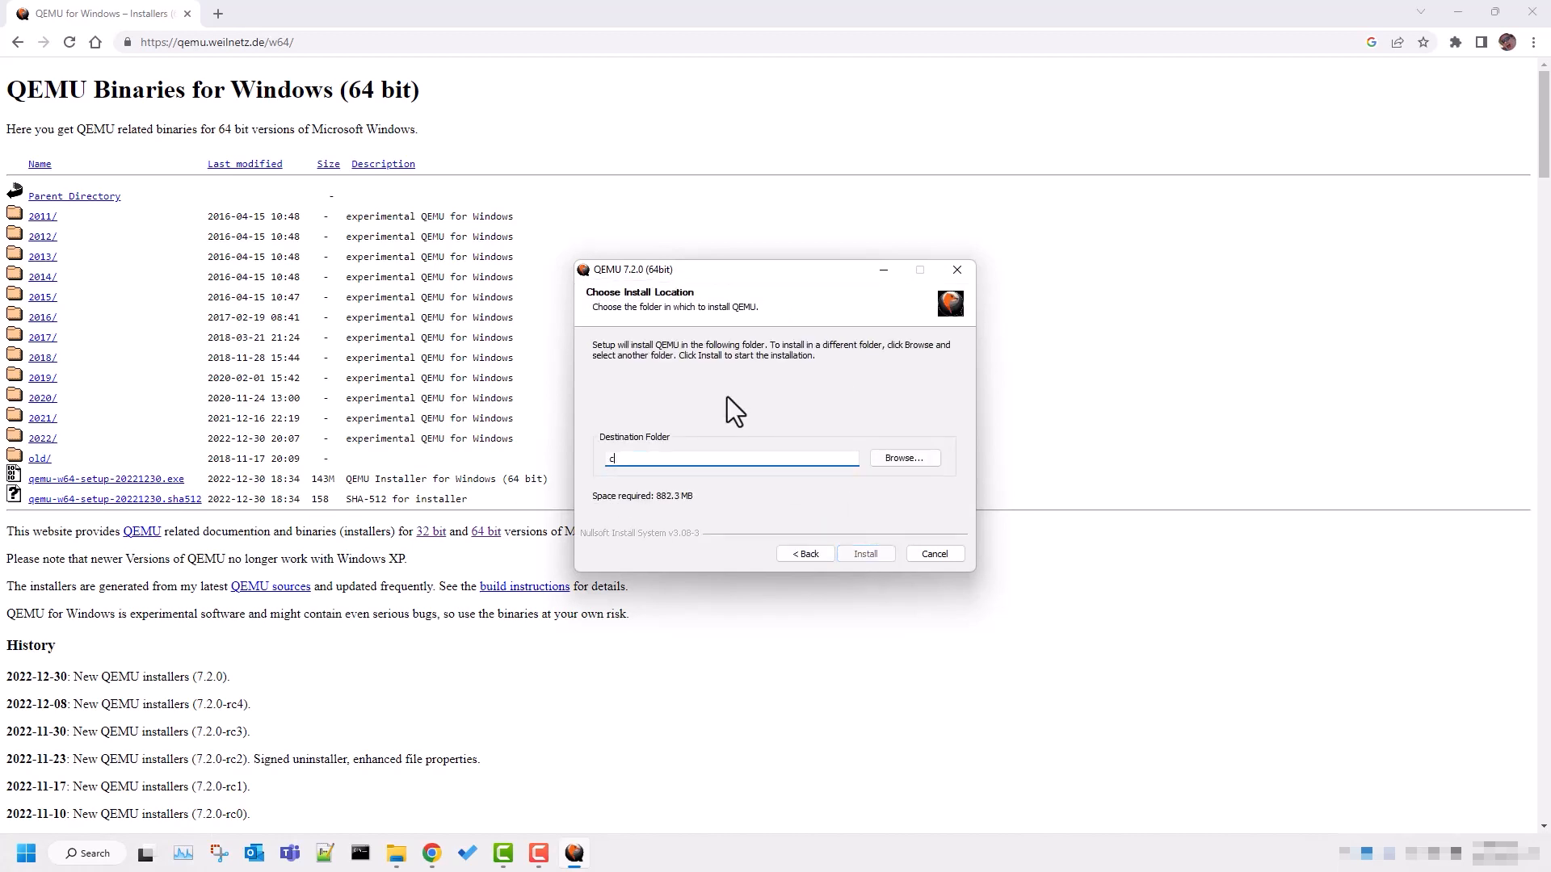
text(:\qemu)
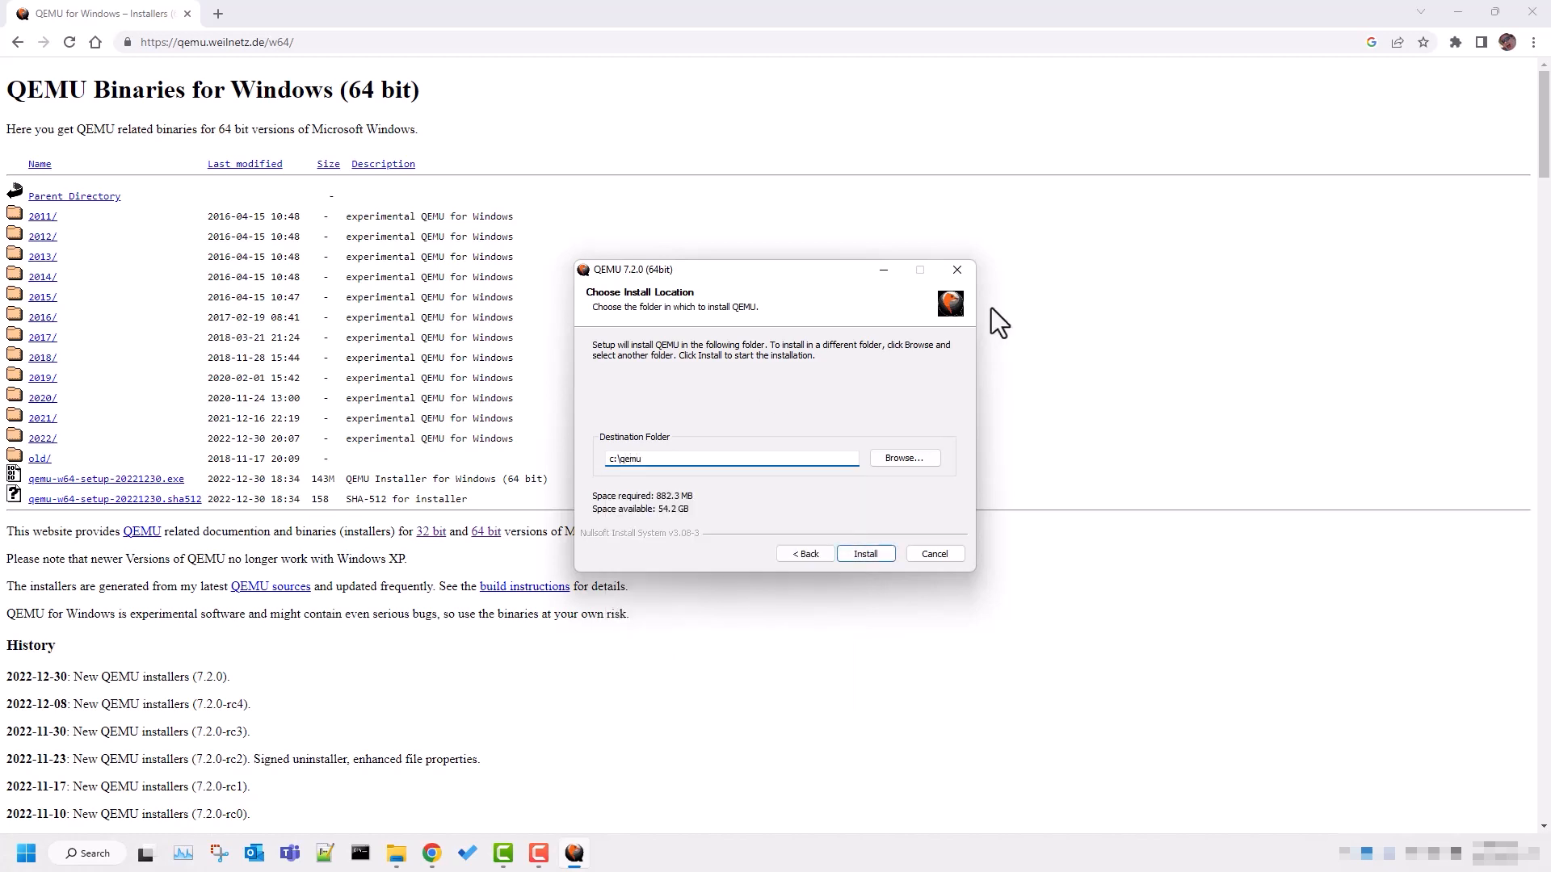
click(864, 555)
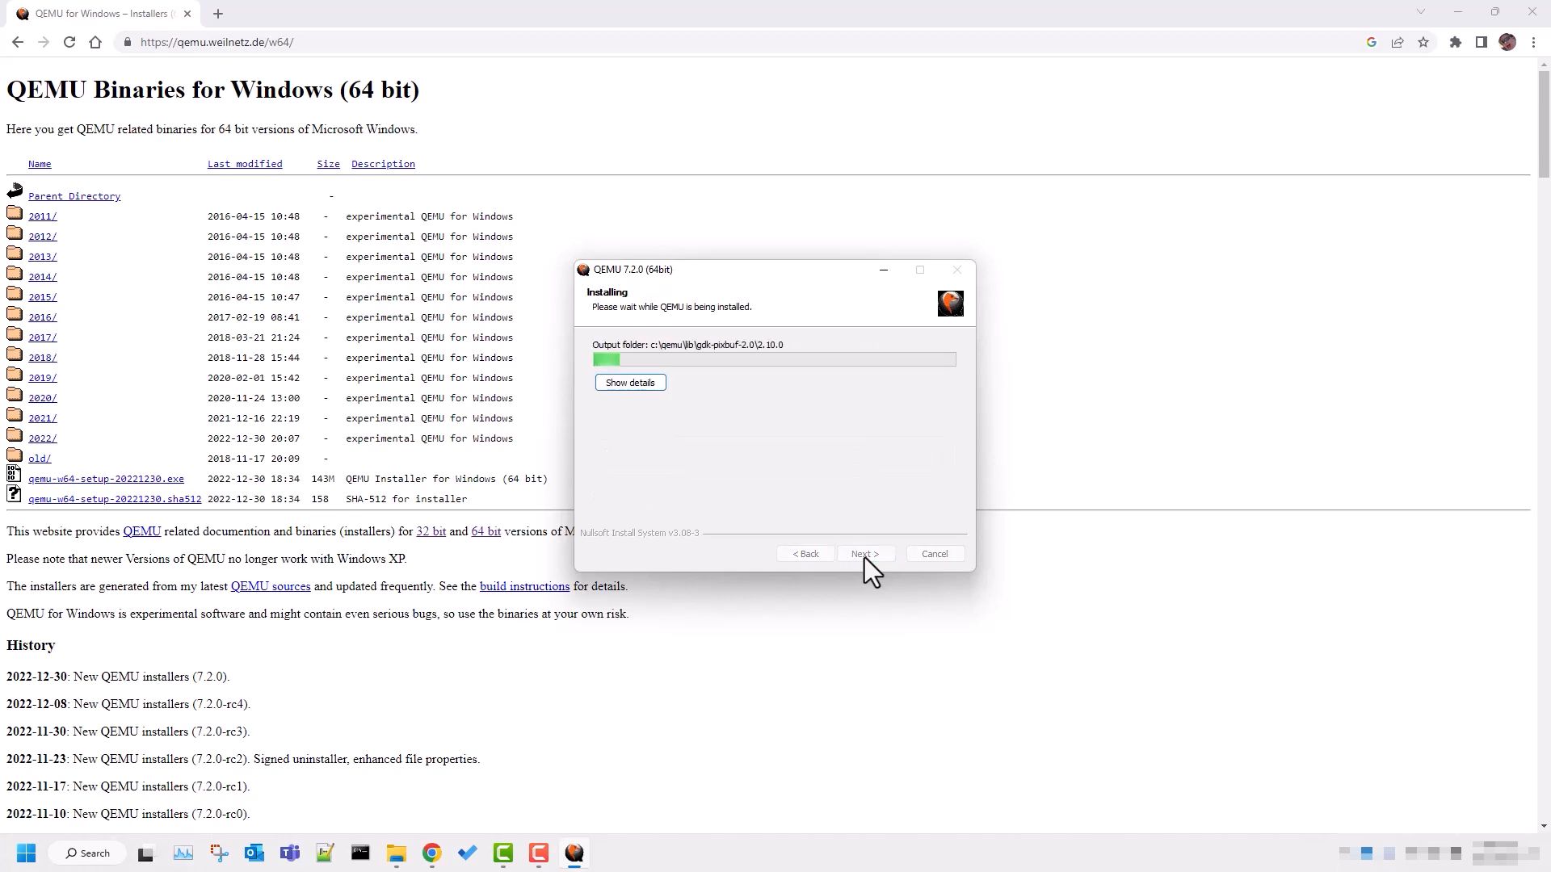
click(864, 555)
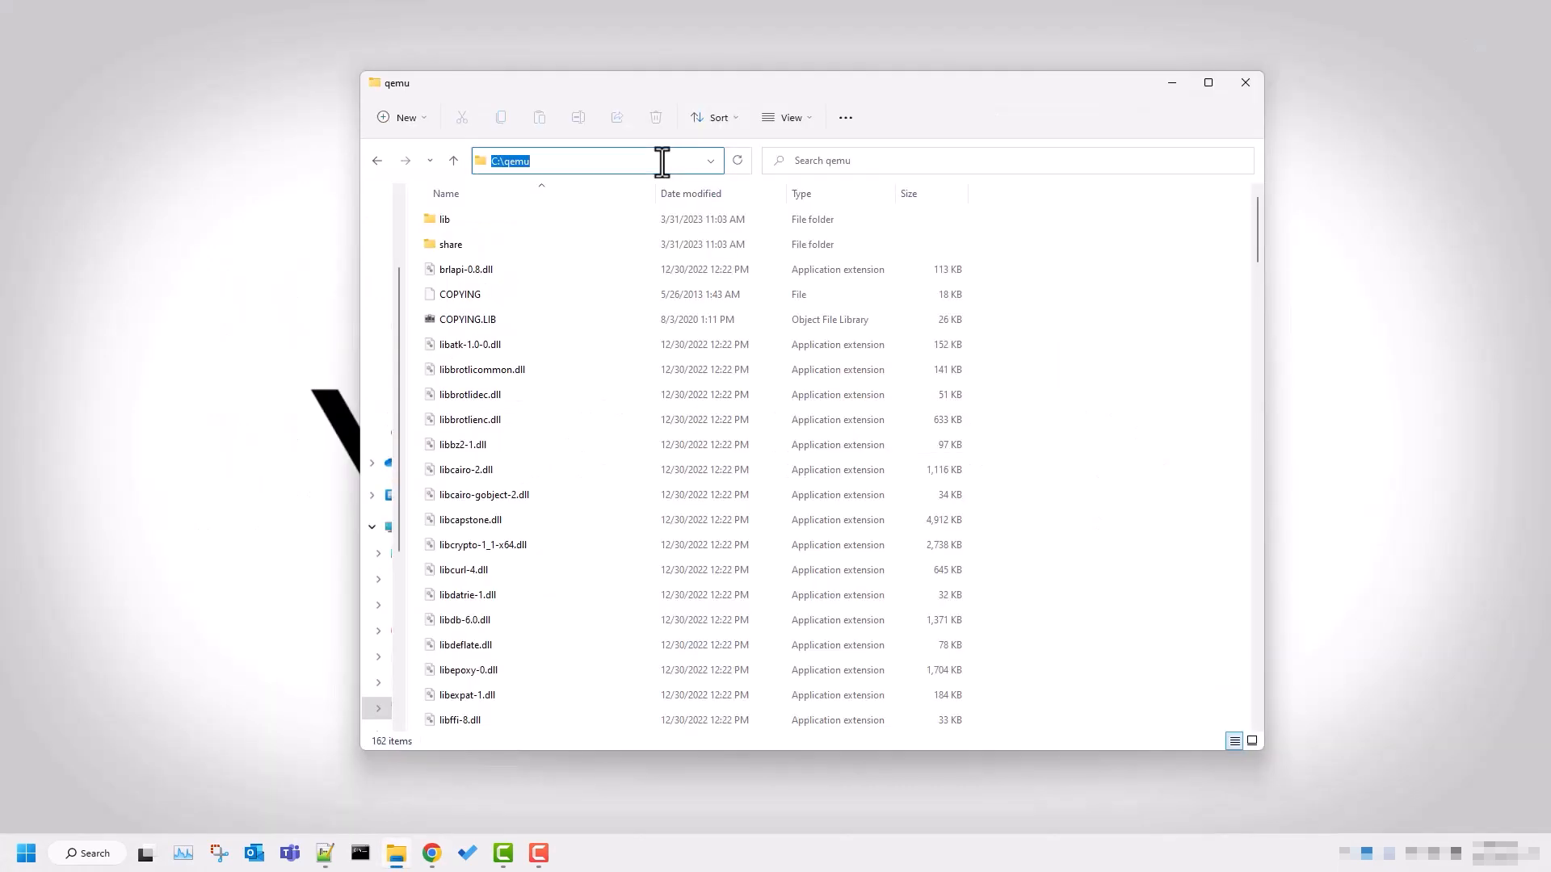
Browse the C:\qemu folder and examine the installed qemu-system executables.
key(Return)
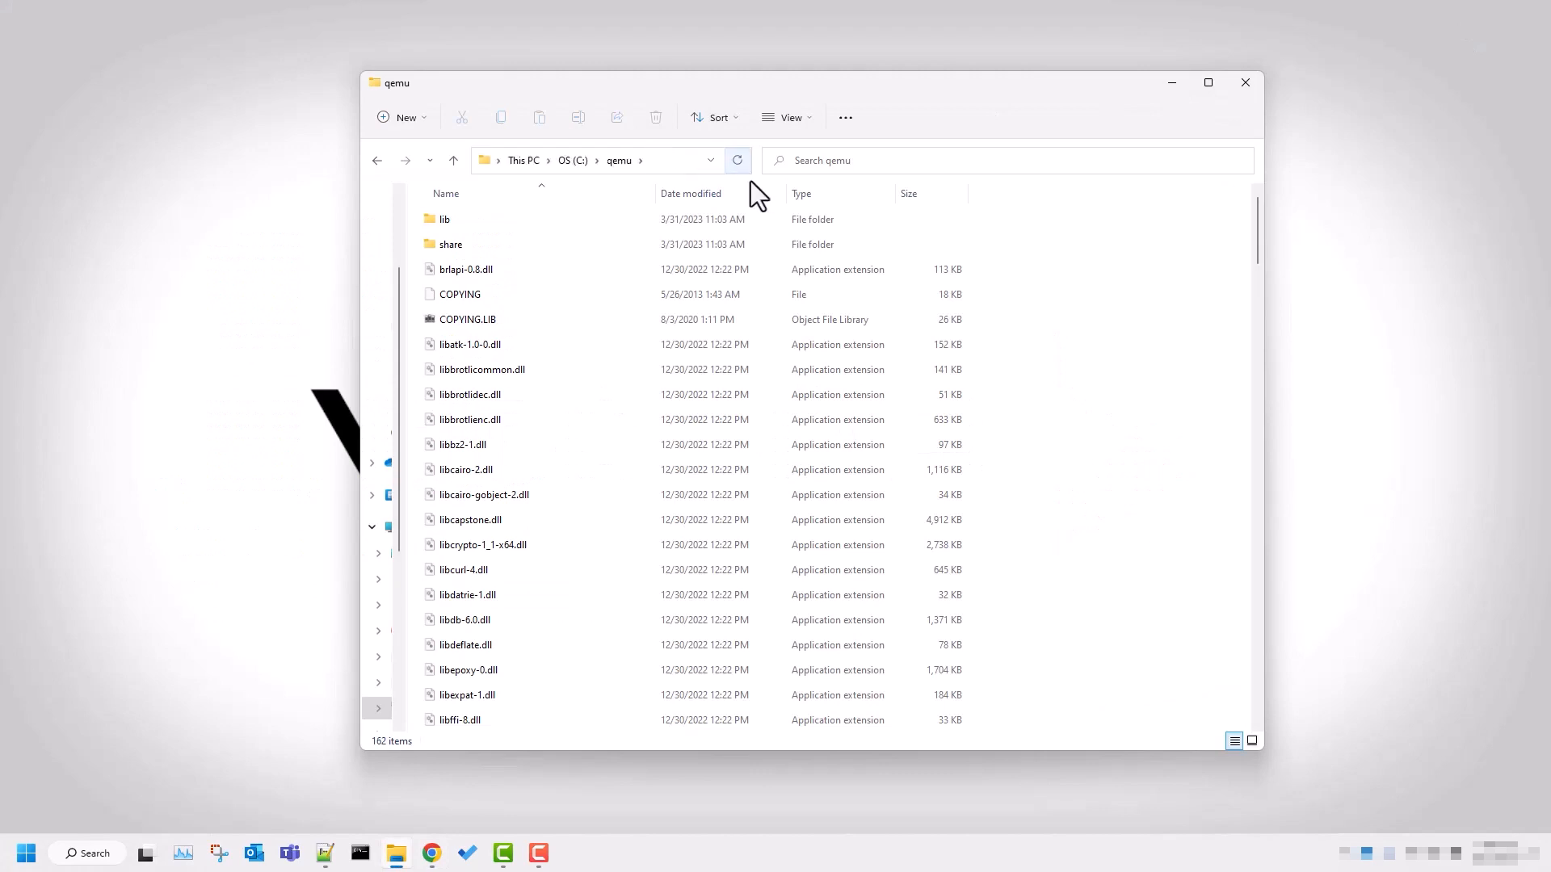
scroll(596, 357, down, 12)
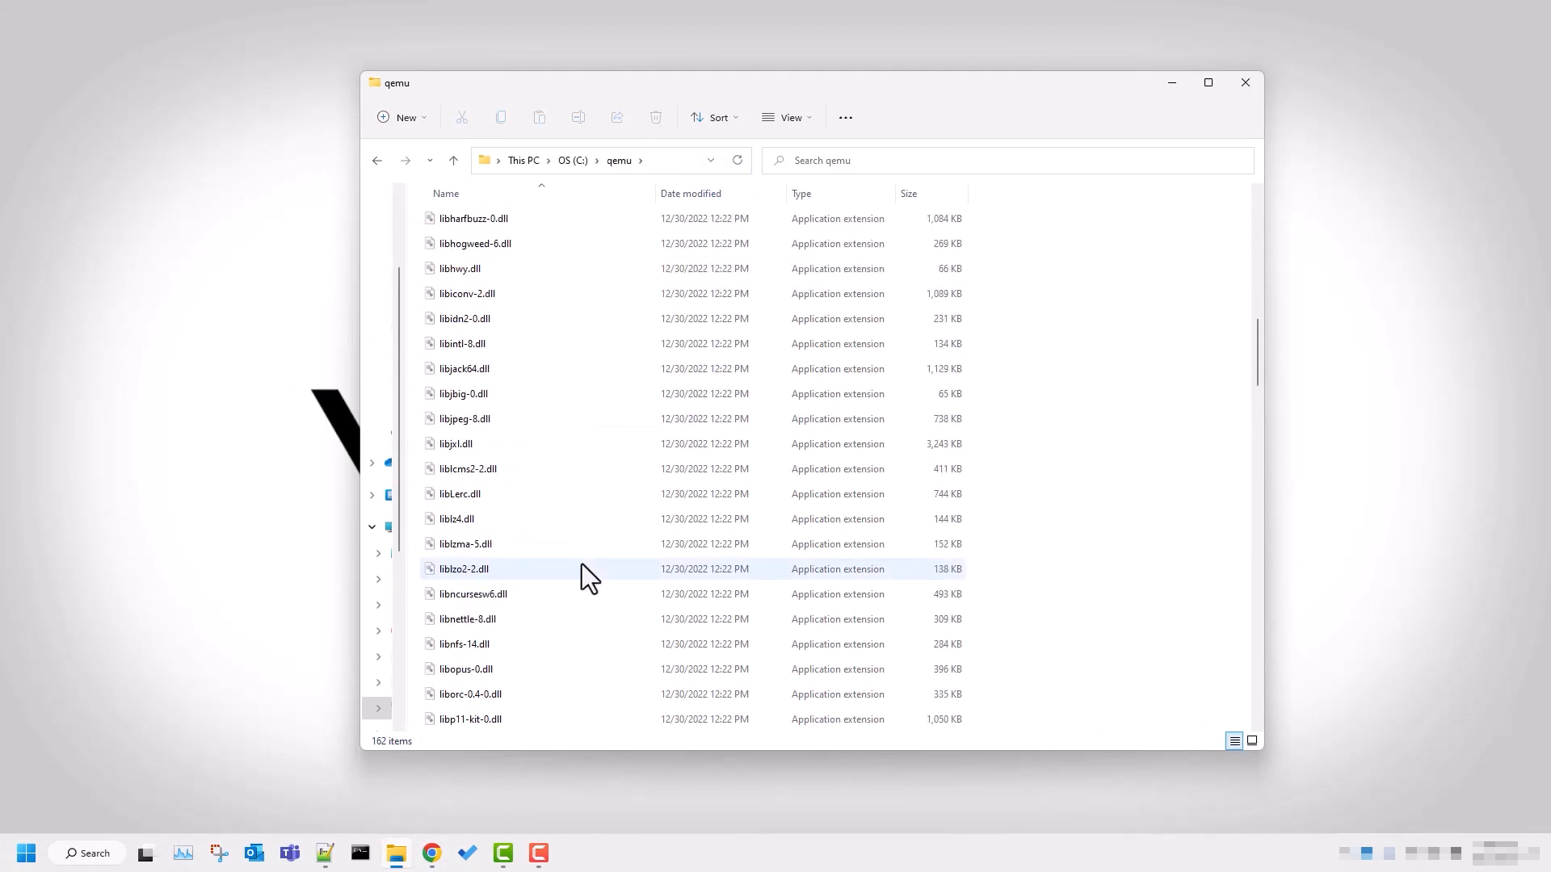
key(q)
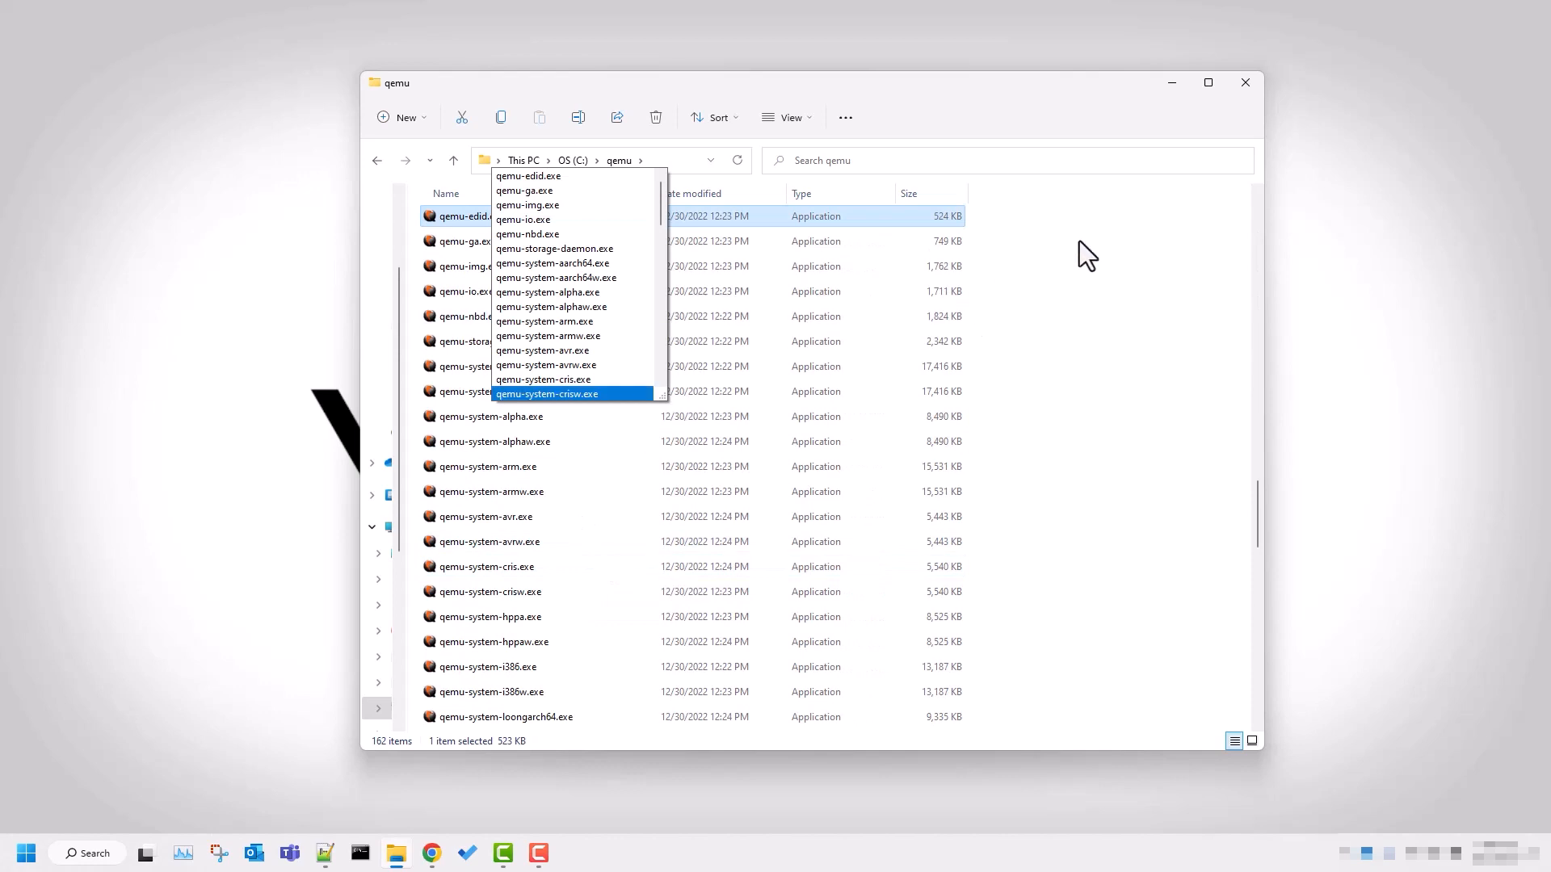
click(1092, 237)
click(1088, 236)
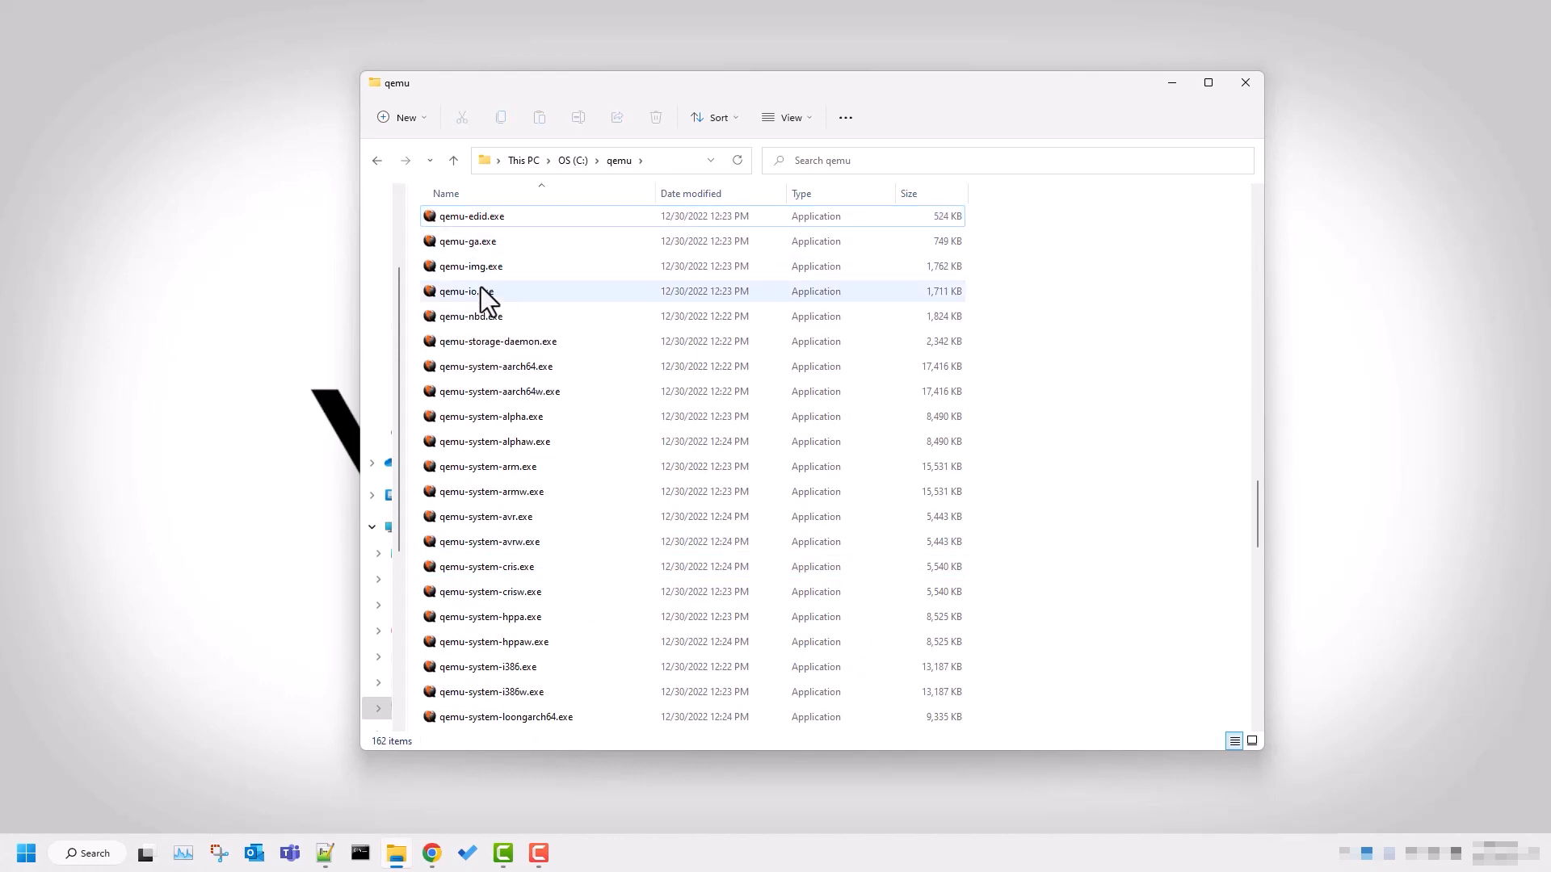
scroll(519, 475, down, 1)
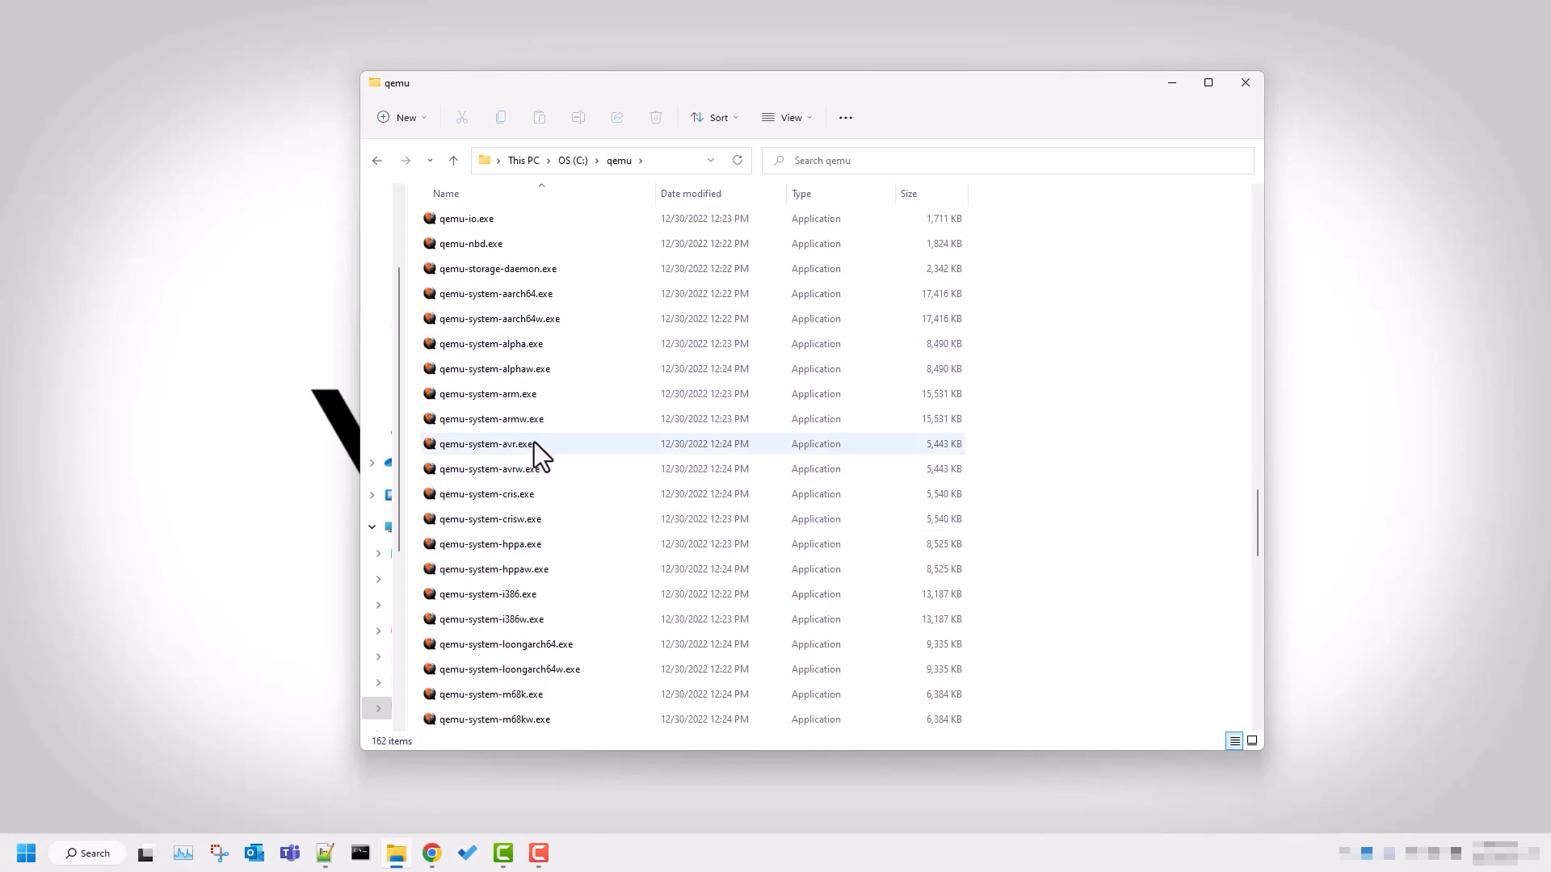
Copy the C:\qemu folder path and append it to the end of the set path line in start_vc.bat.
click(666, 159)
key(ctrl+c)
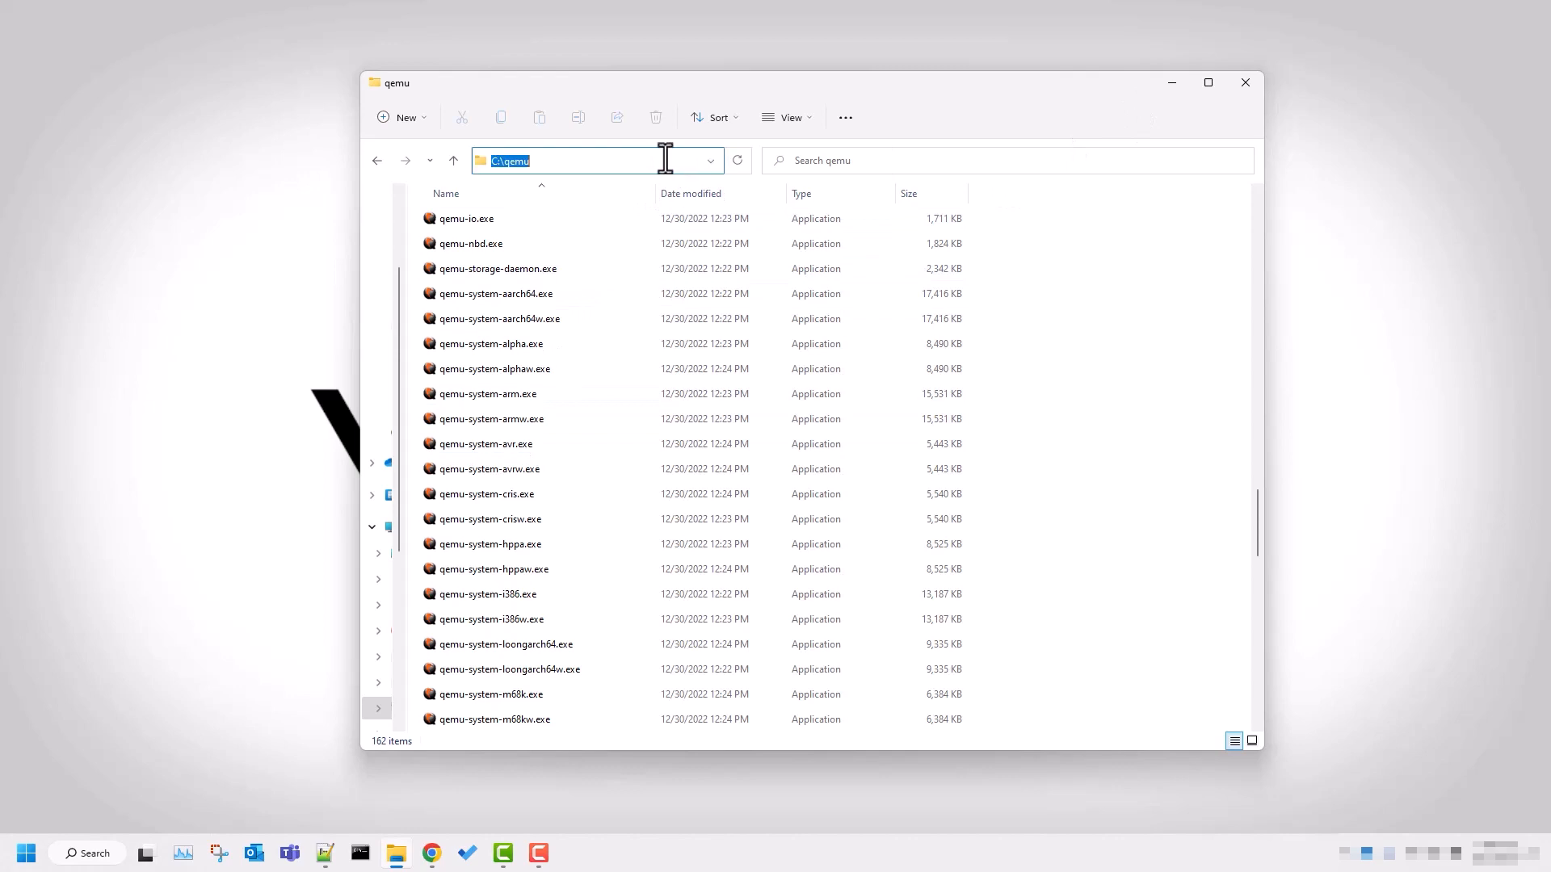
click(1244, 84)
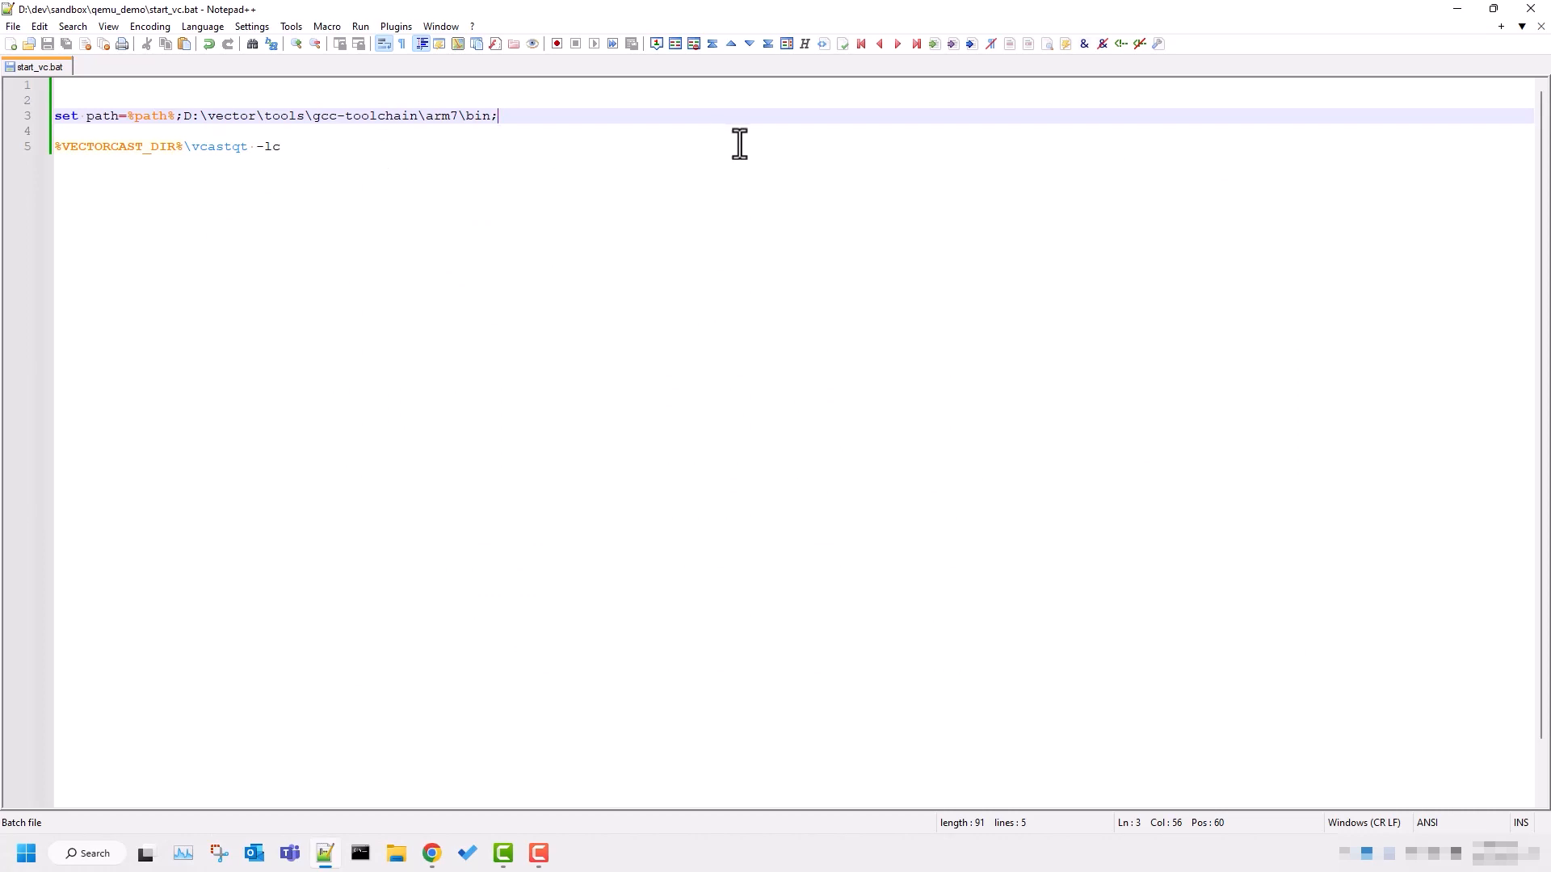
key(ctrl+v)
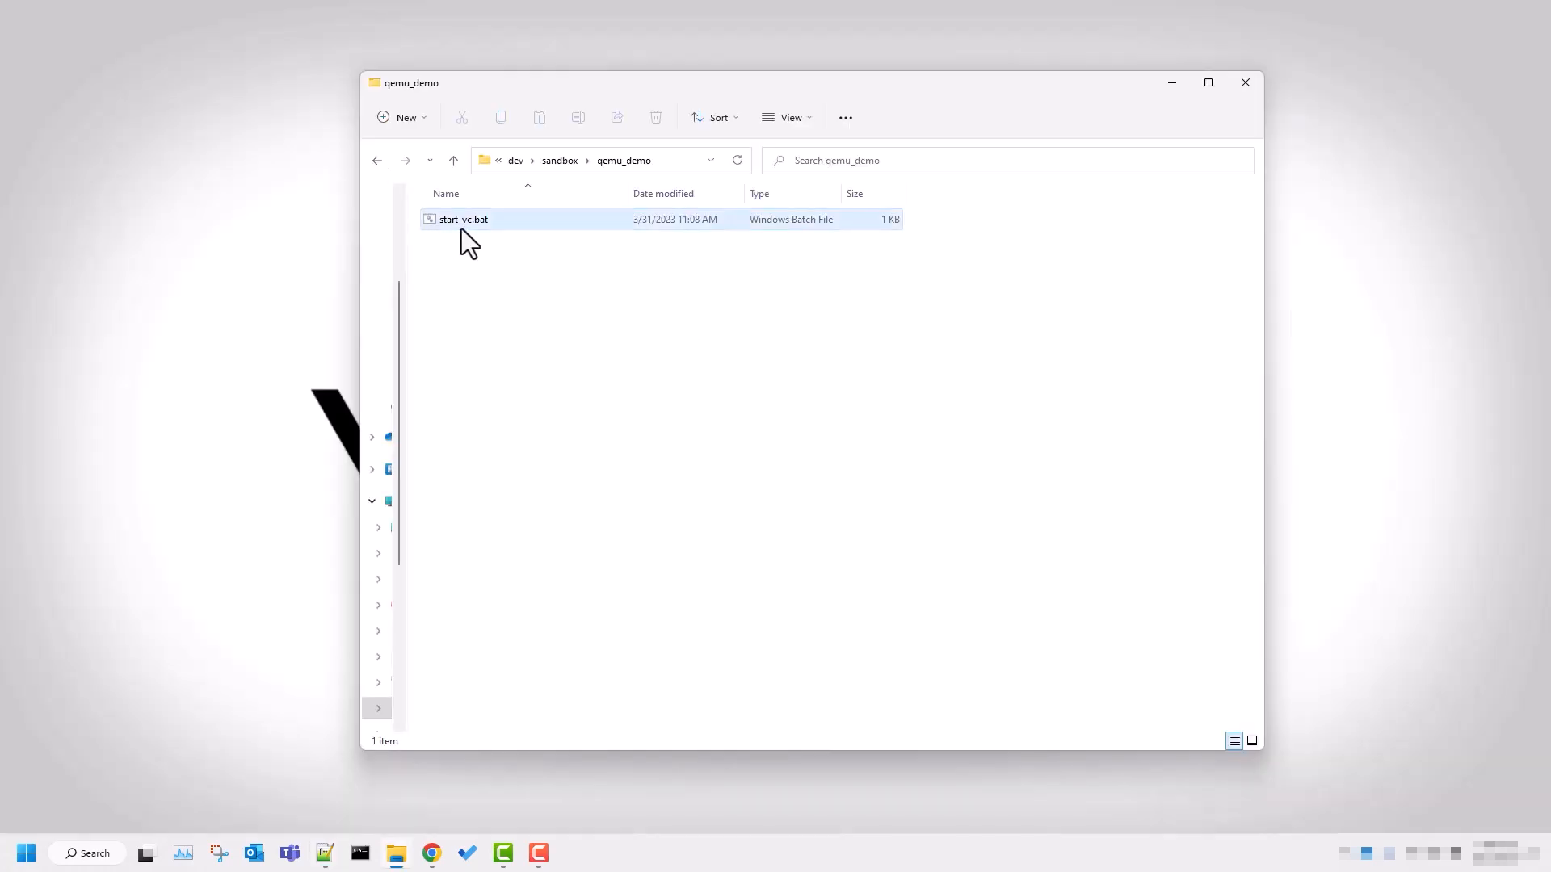
Launch VectorCAST with start_vc.bat from the qemu_demo folder and begin an empty VectorCAST project named QEMU_Demo.
double_click(462, 226)
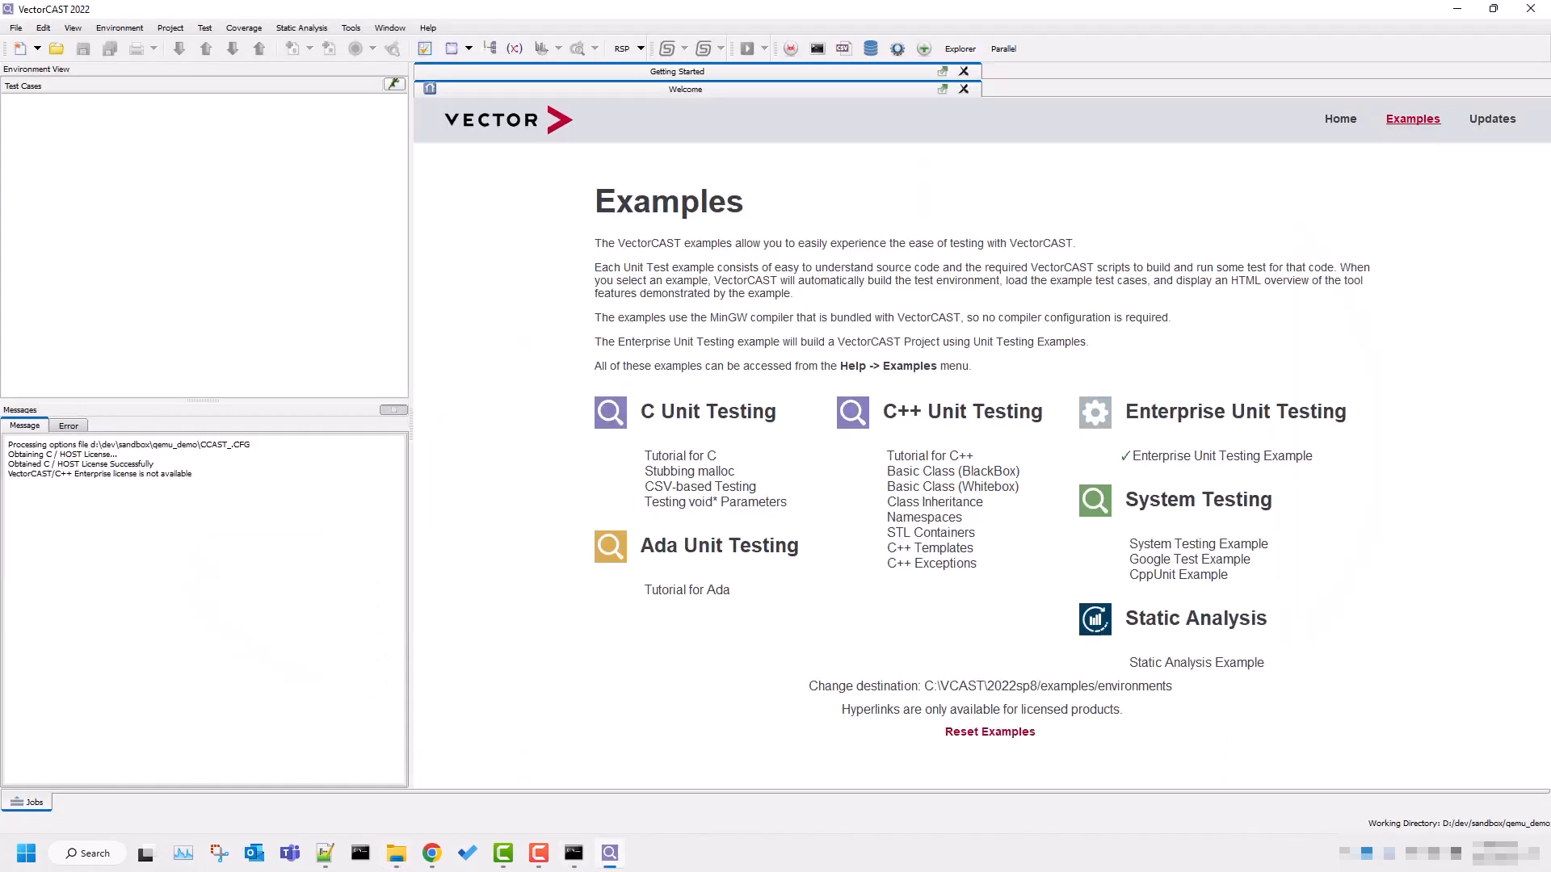
click(36, 50)
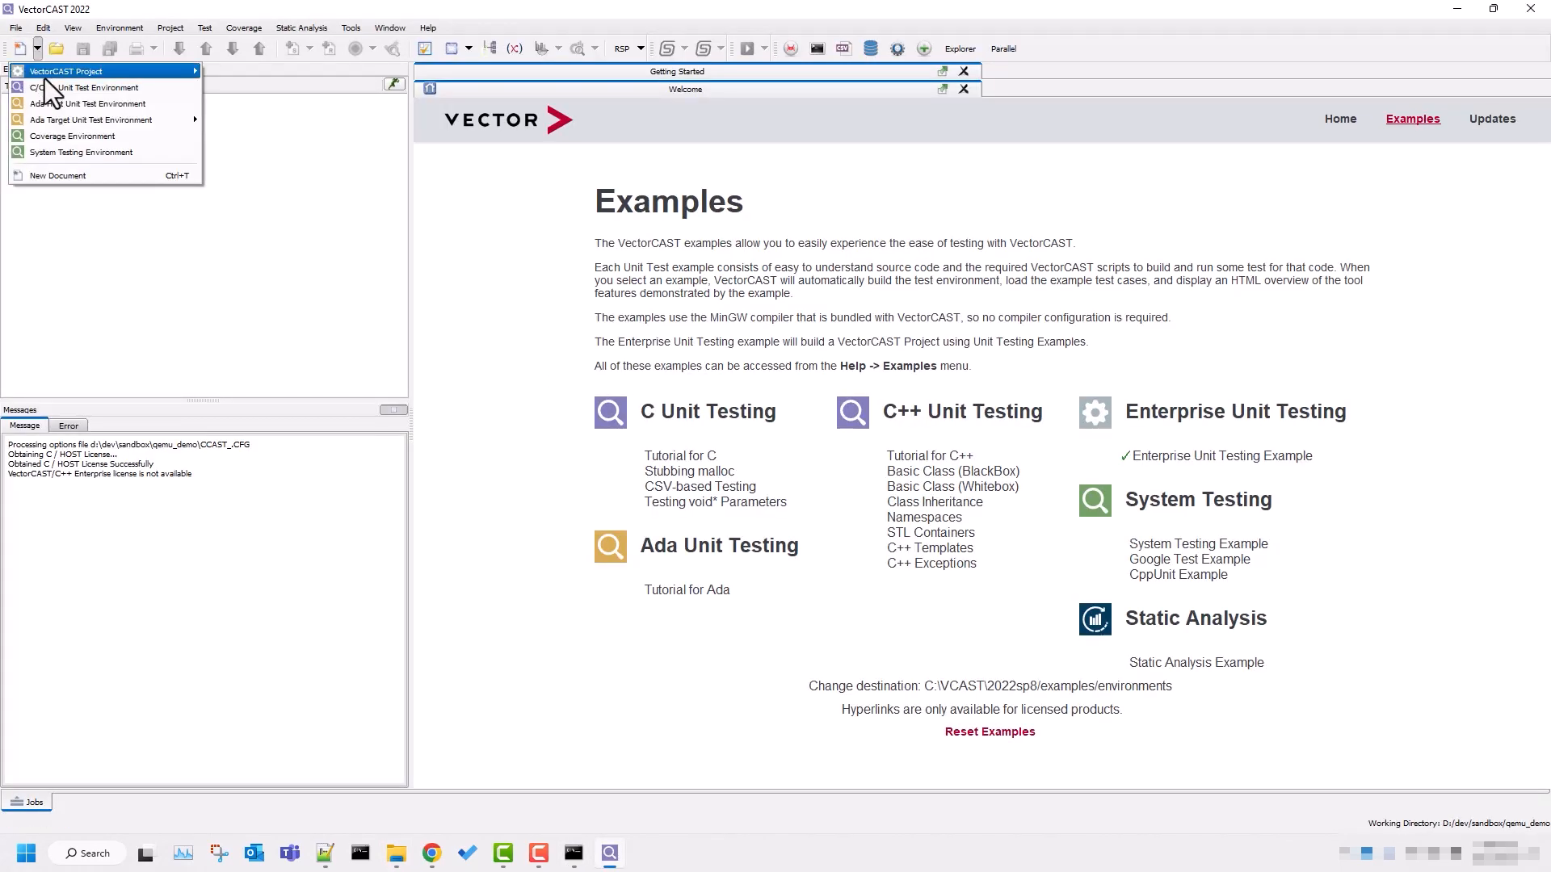
mouse_move(45, 73)
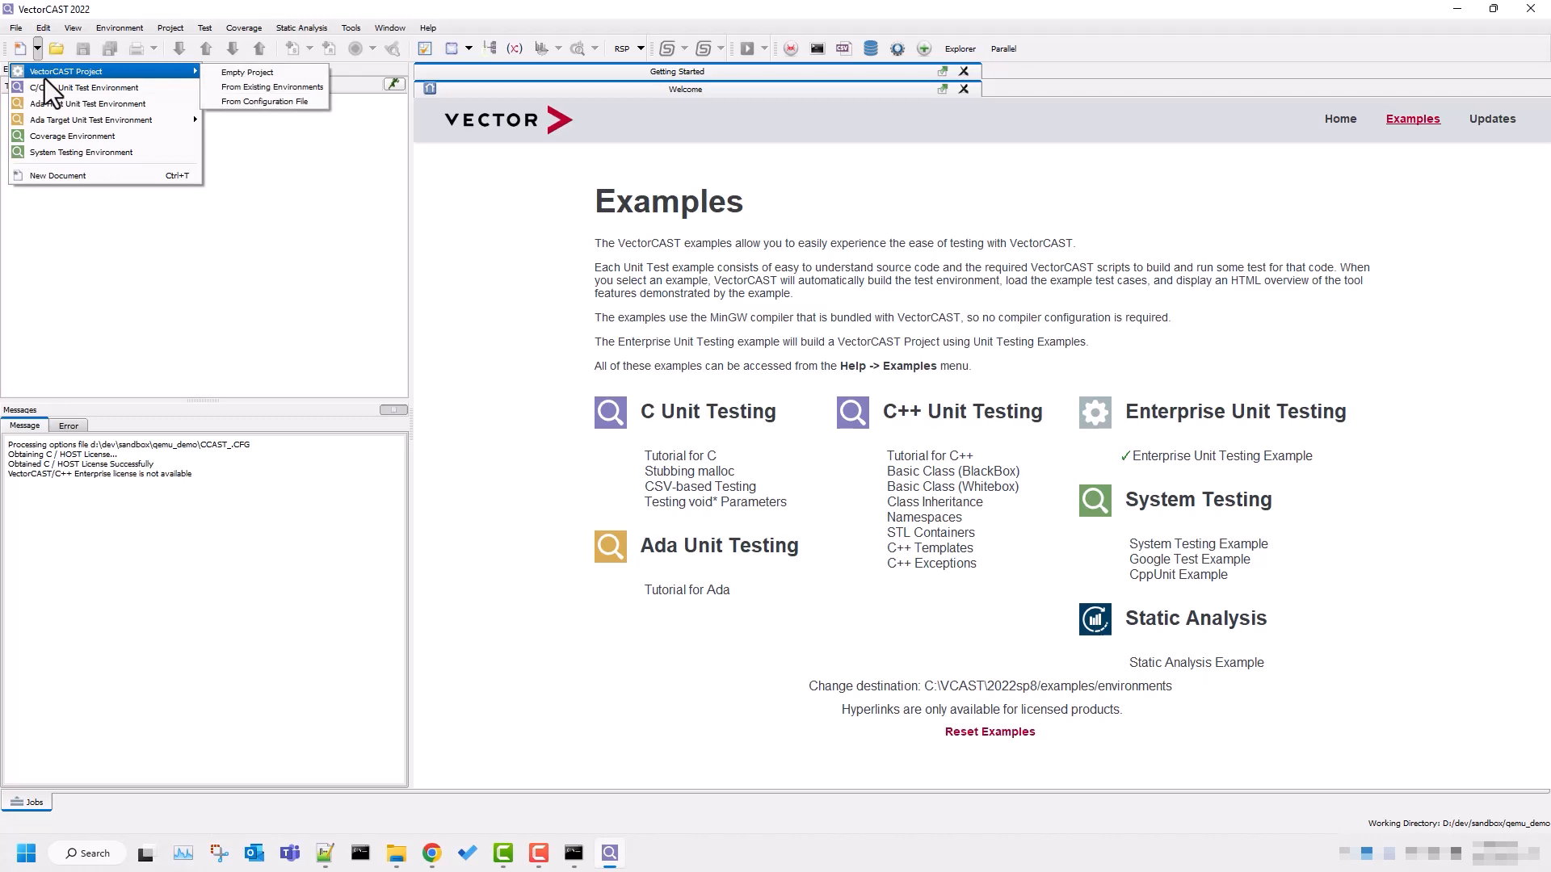
click(270, 74)
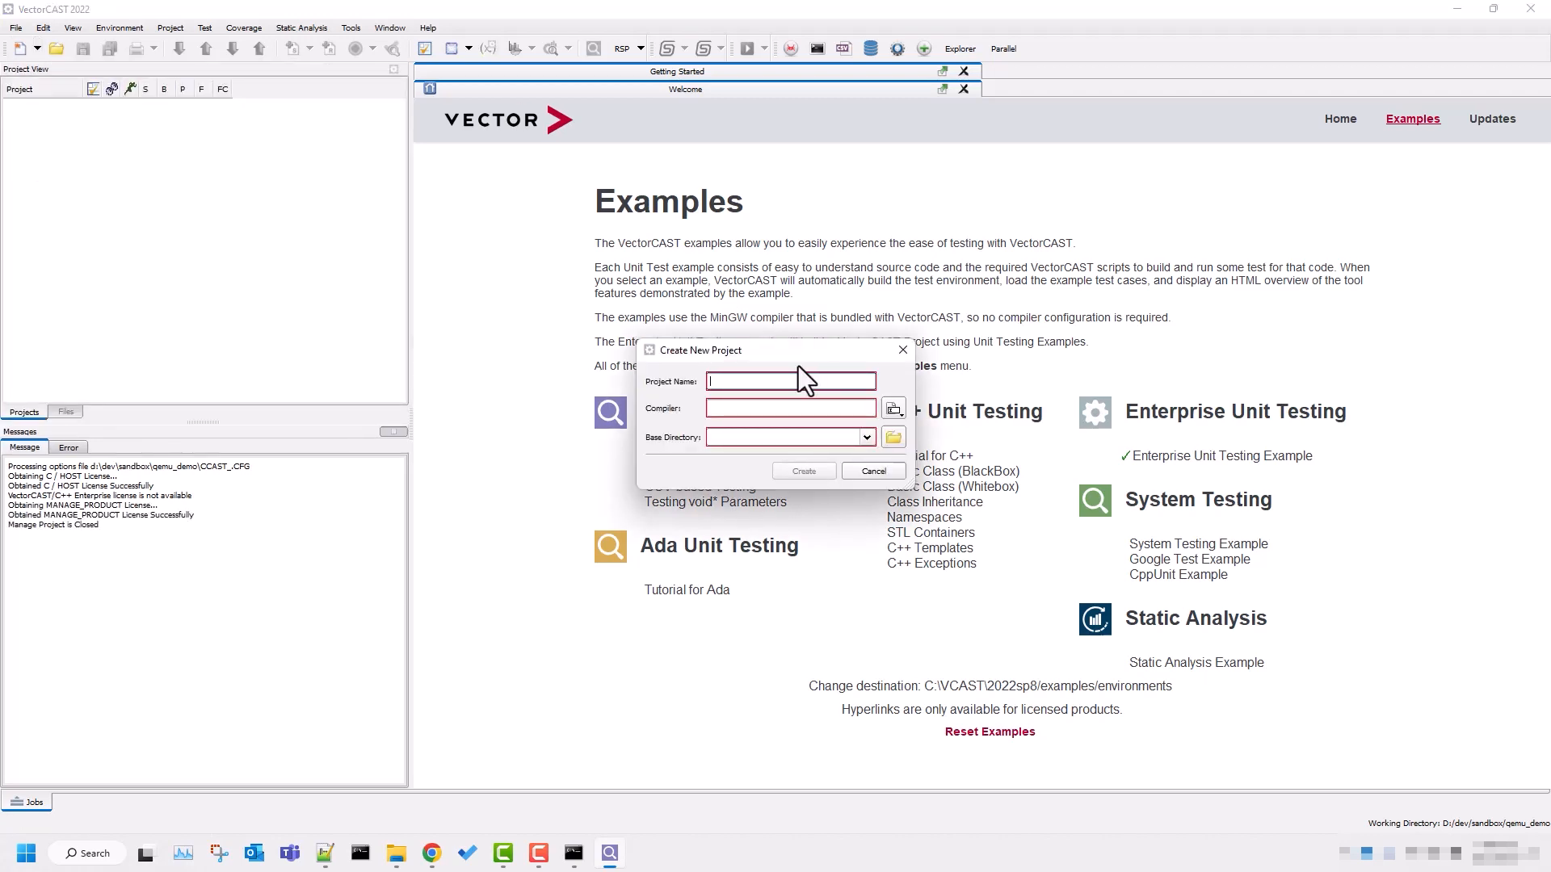
text(QEMU_Demo)
key(Tab)
Select the project's C/C++ compiler: GNU Target, Bare Board, ARM, Cortex-M7, MPS2-AN500 QEMU, C.
click(892, 410)
mouse_move(915, 428)
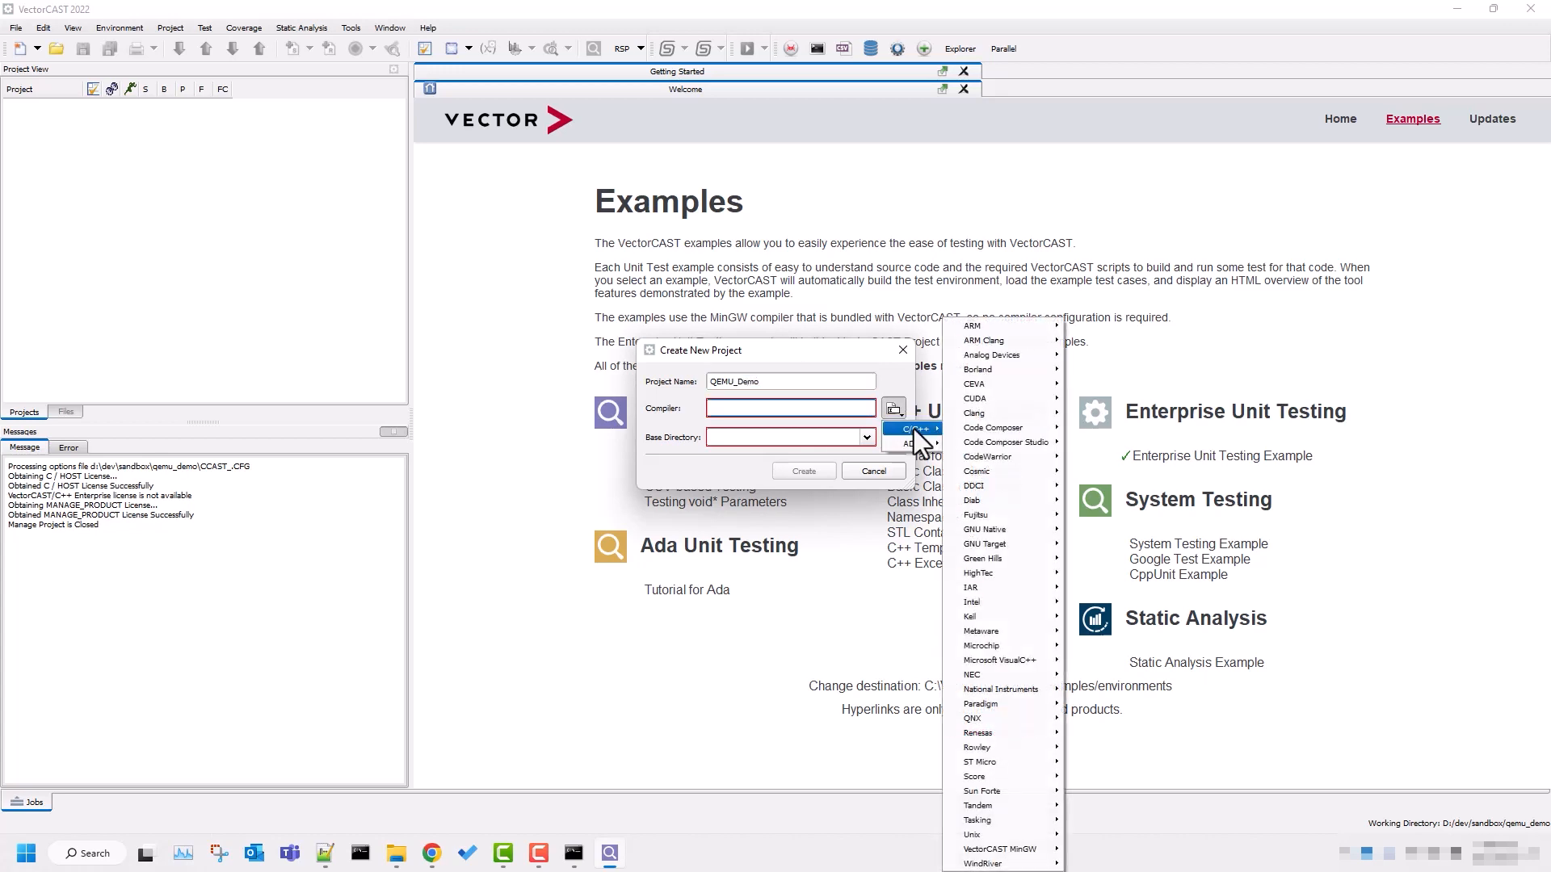
mouse_move(974, 543)
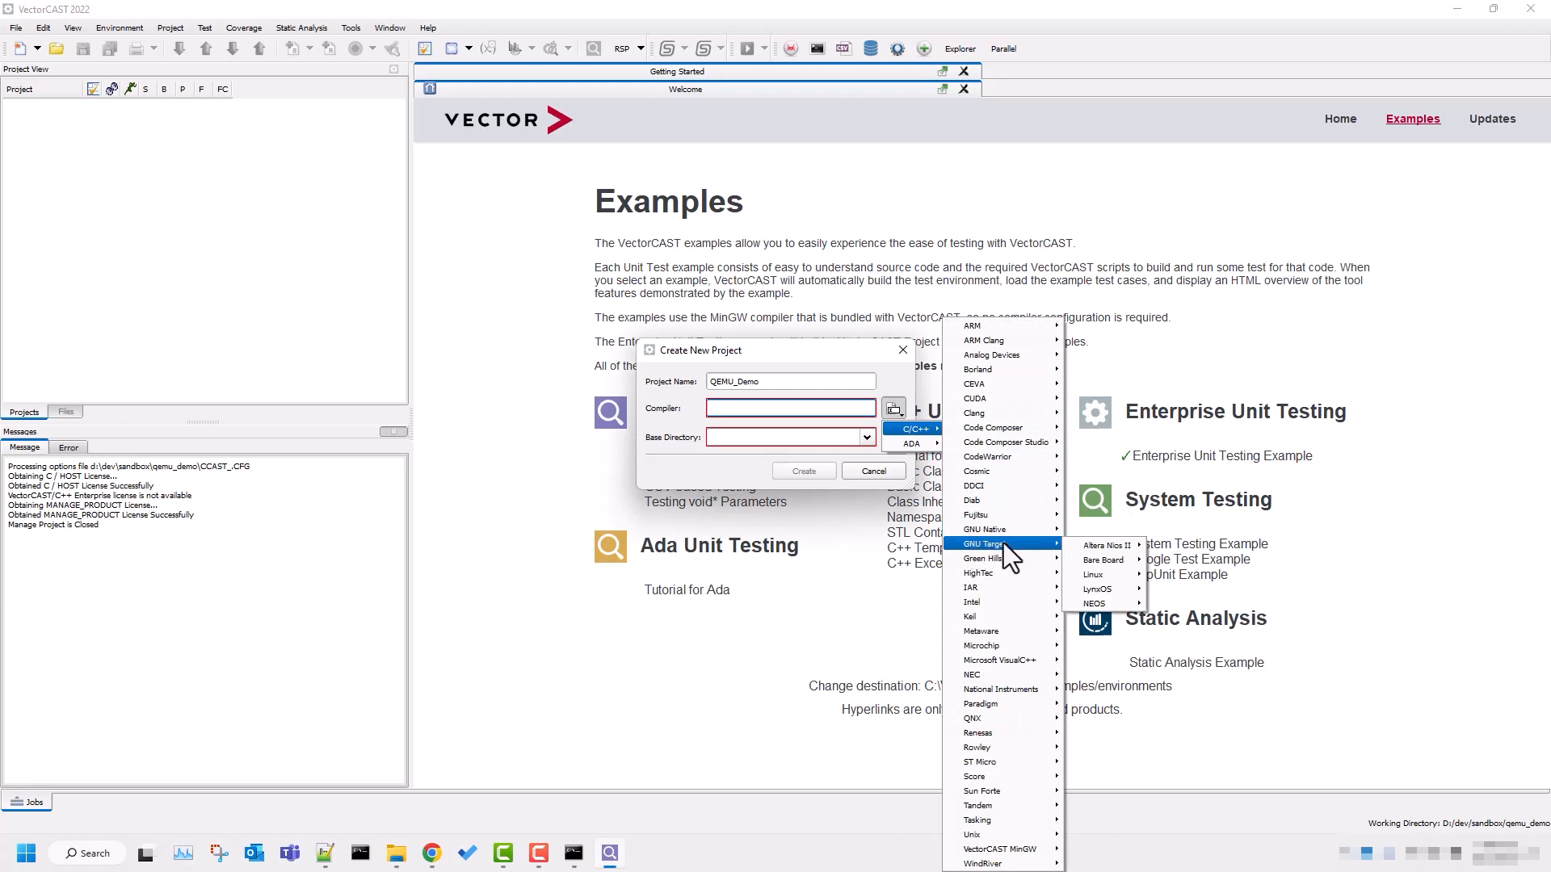
mouse_move(1105, 559)
mouse_move(1172, 562)
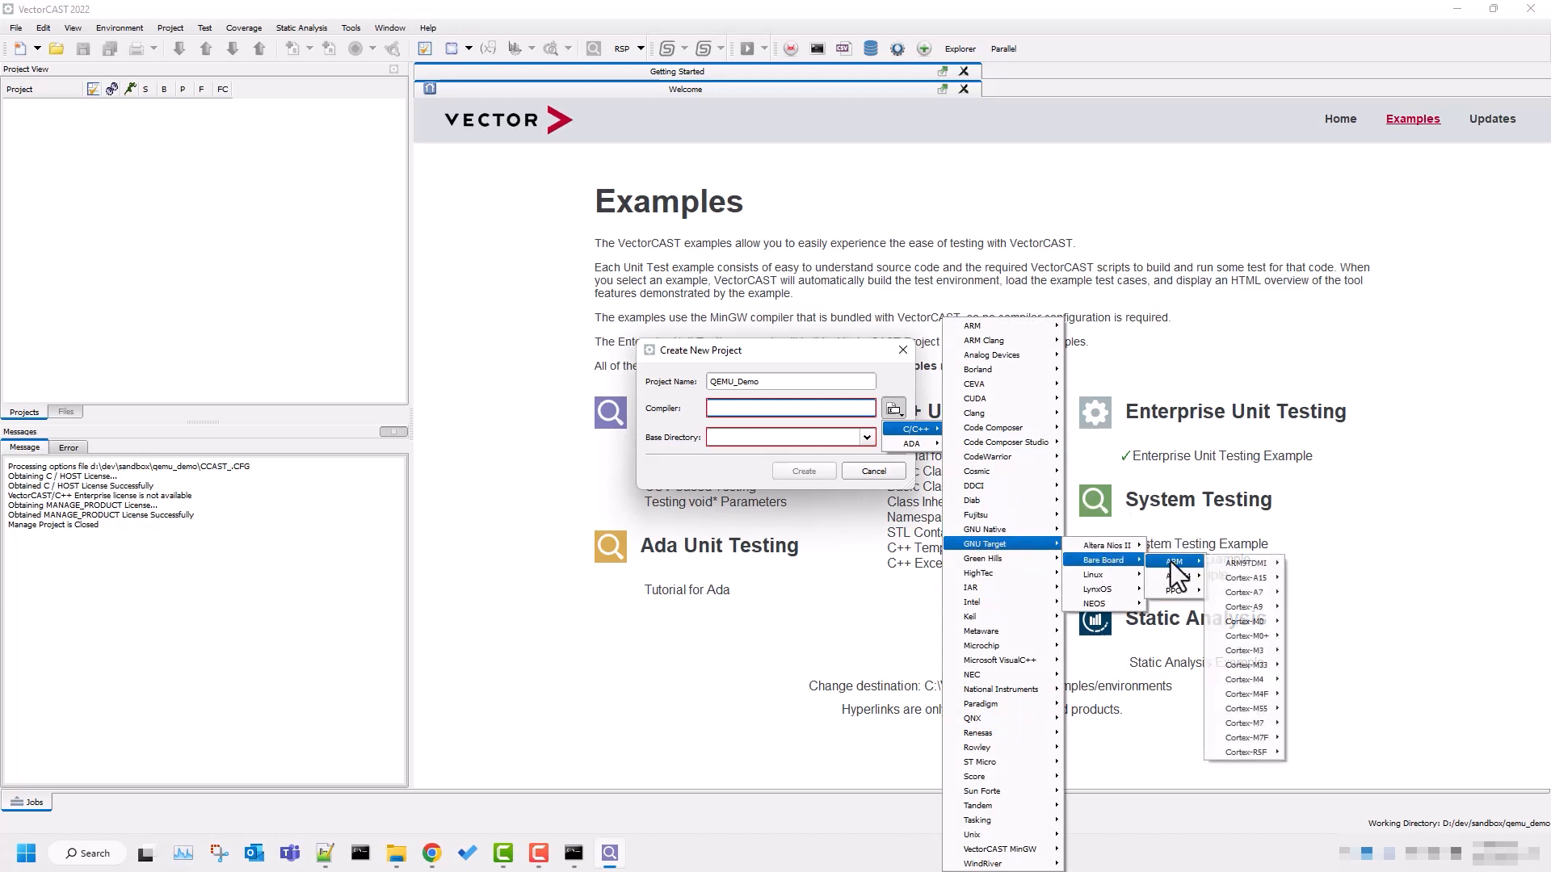
mouse_move(1263, 721)
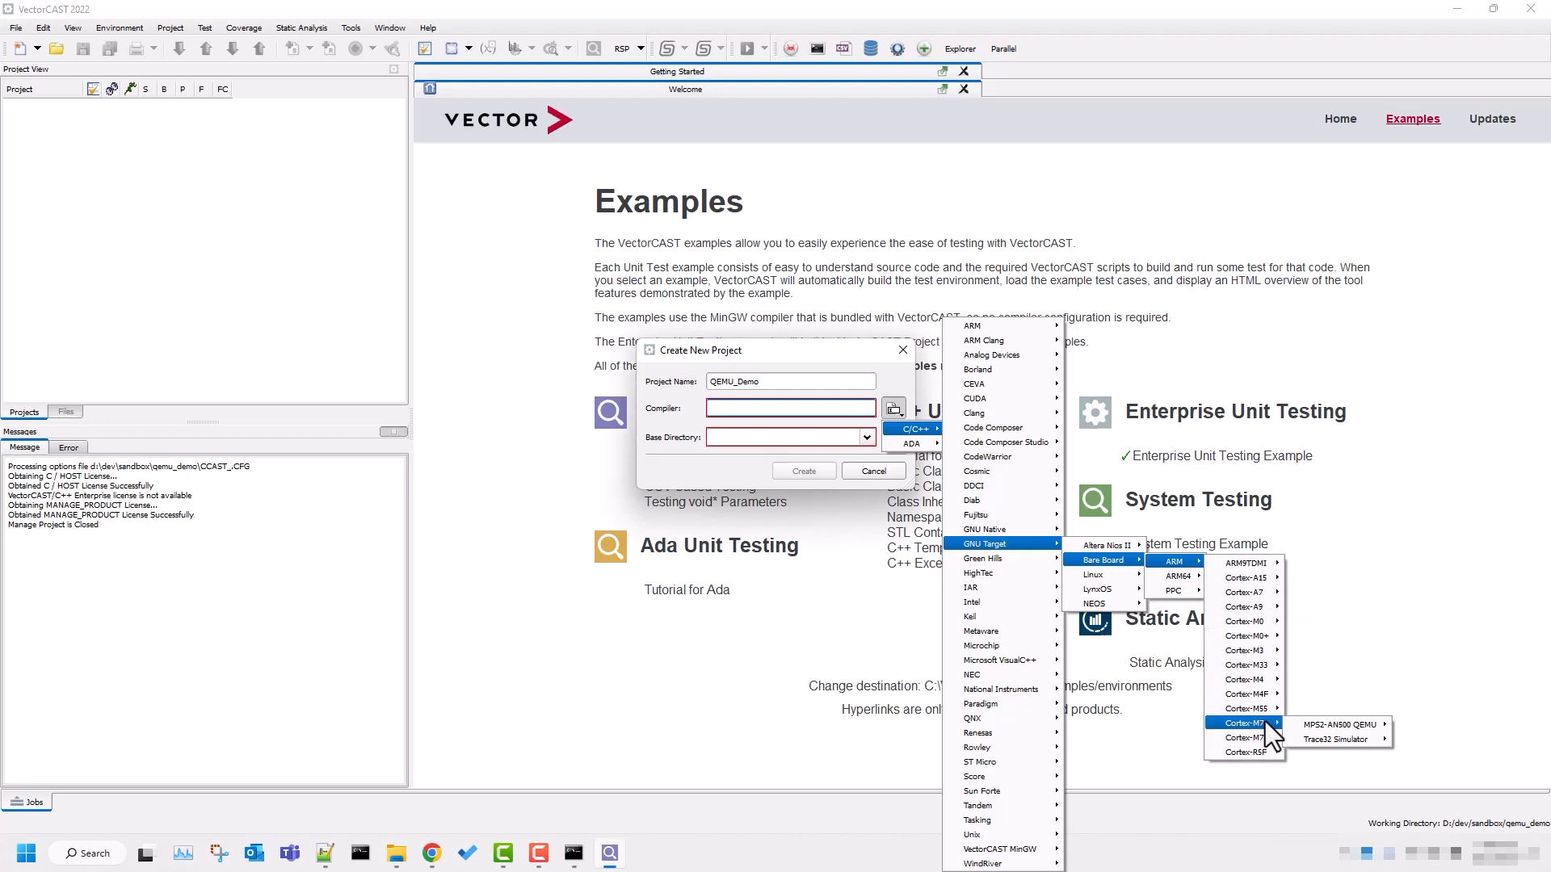
mouse_move(1330, 723)
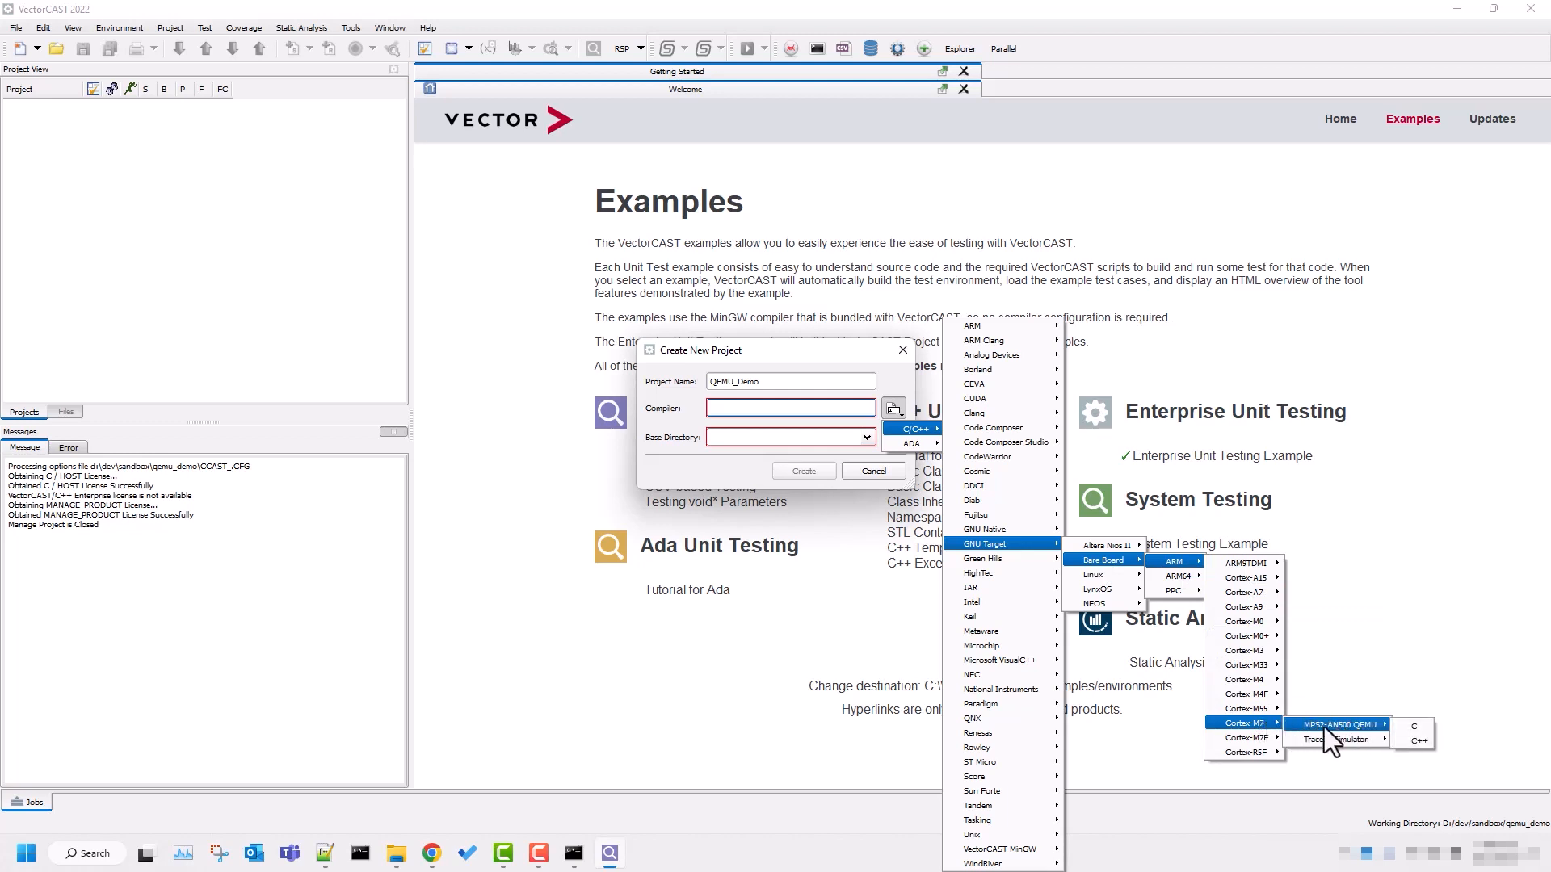
click(1418, 725)
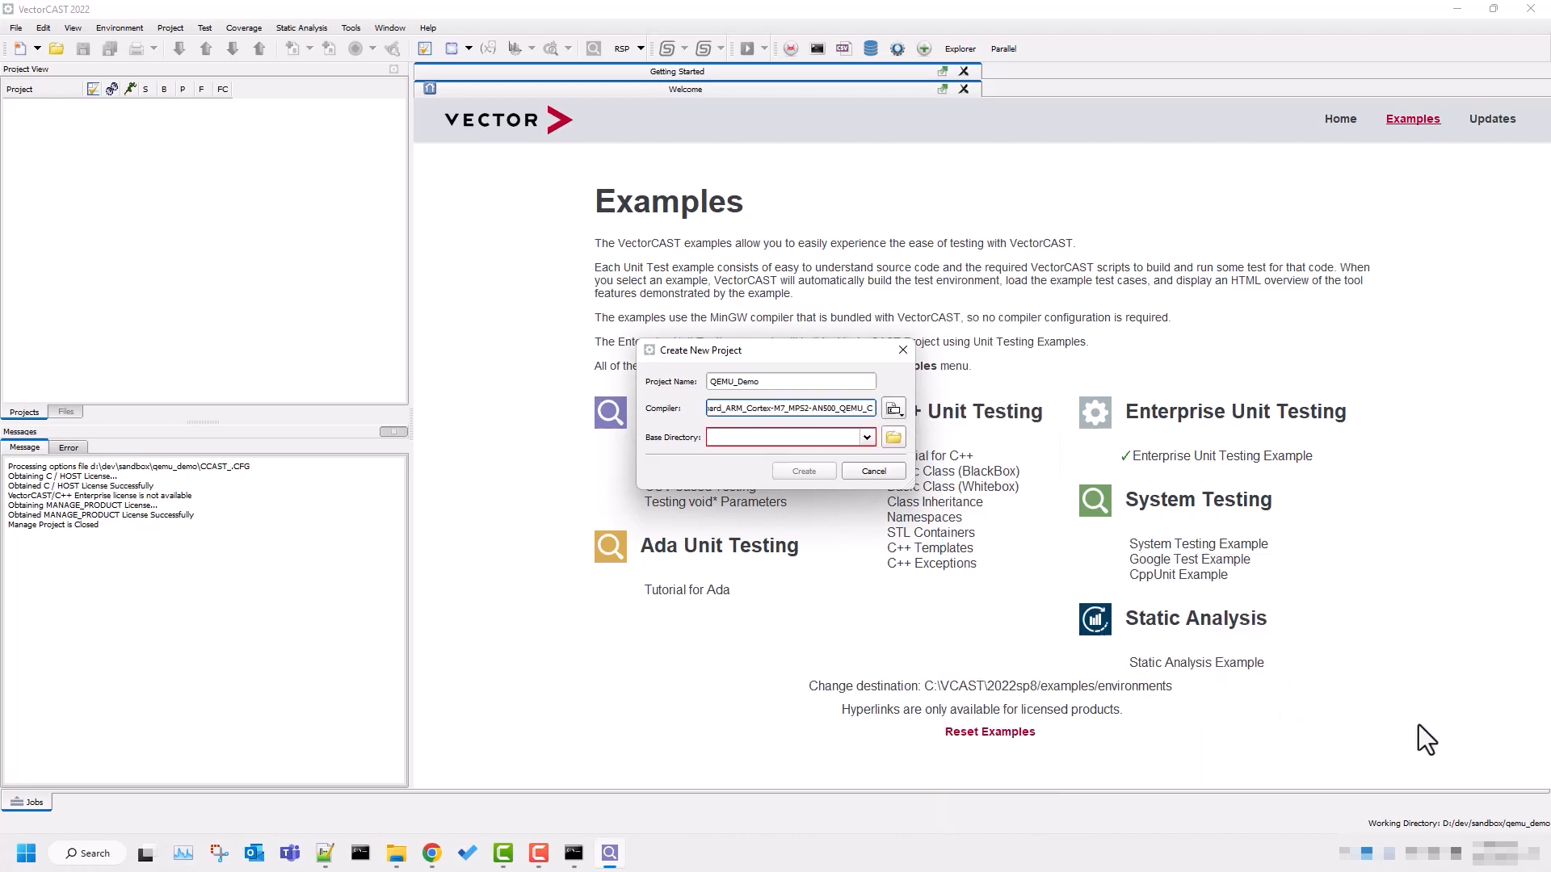
Set the base directory to c:\vcast\2022sp8\tutorial\c and create the project.
click(765, 437)
text(c:\)
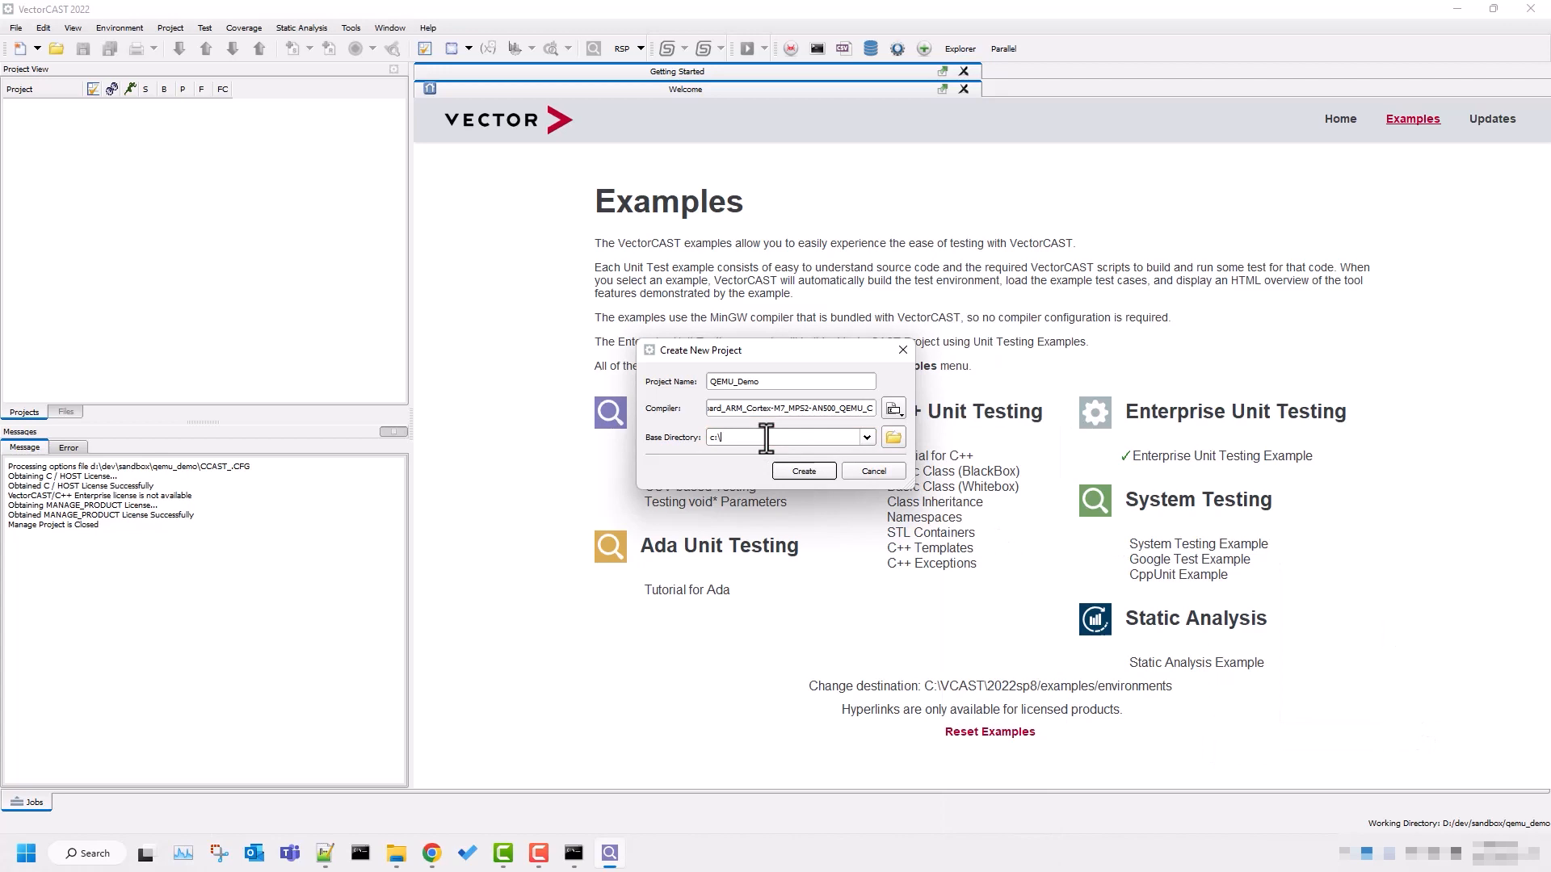
text(vcast\2022sp)
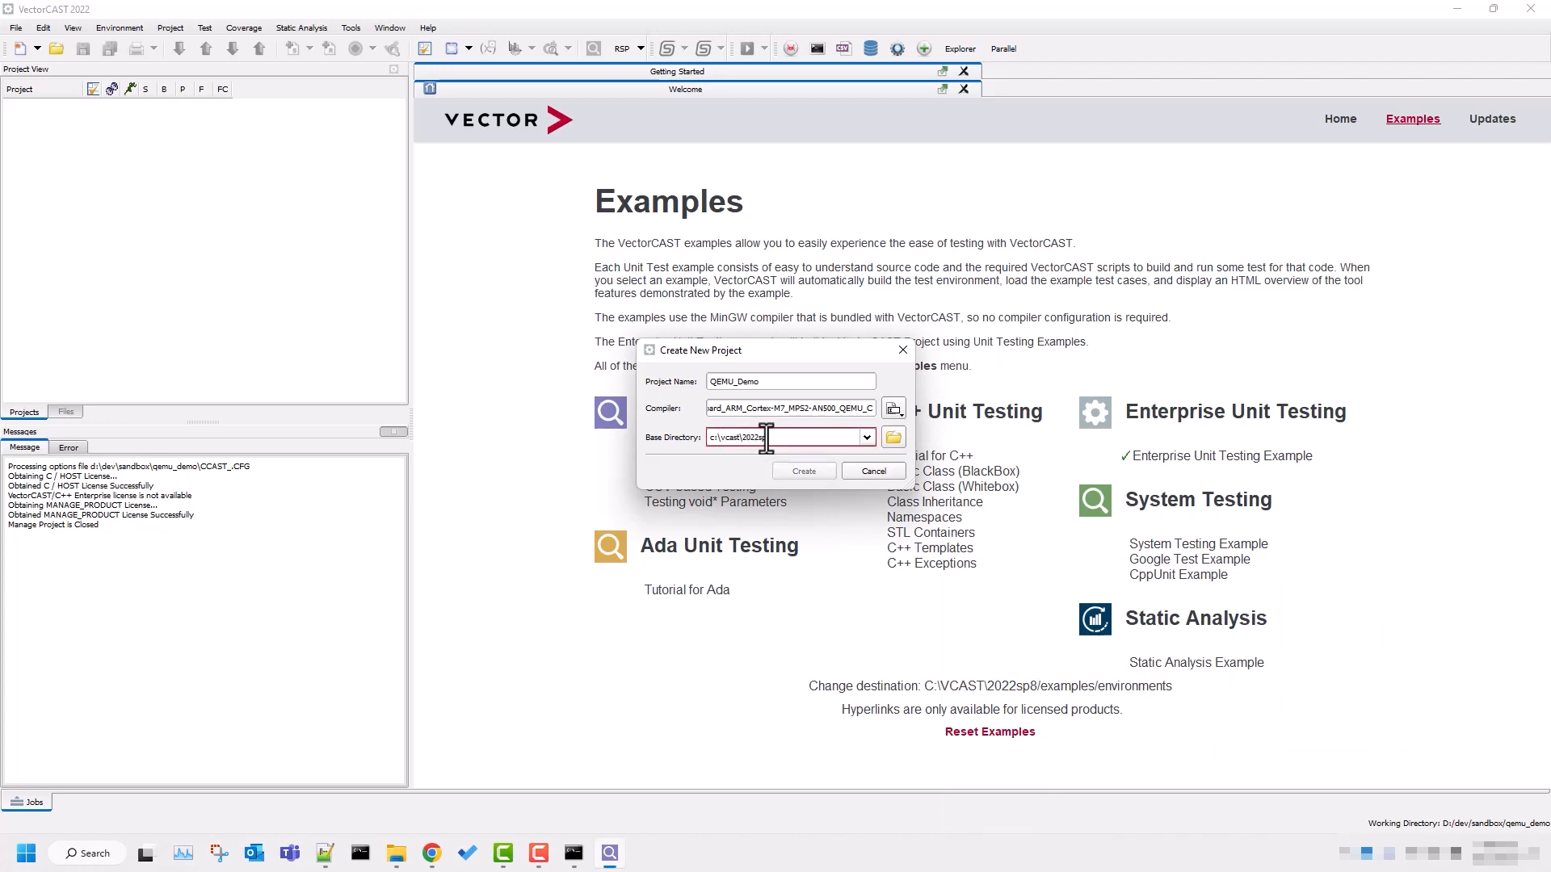
text(8\tutorial\)
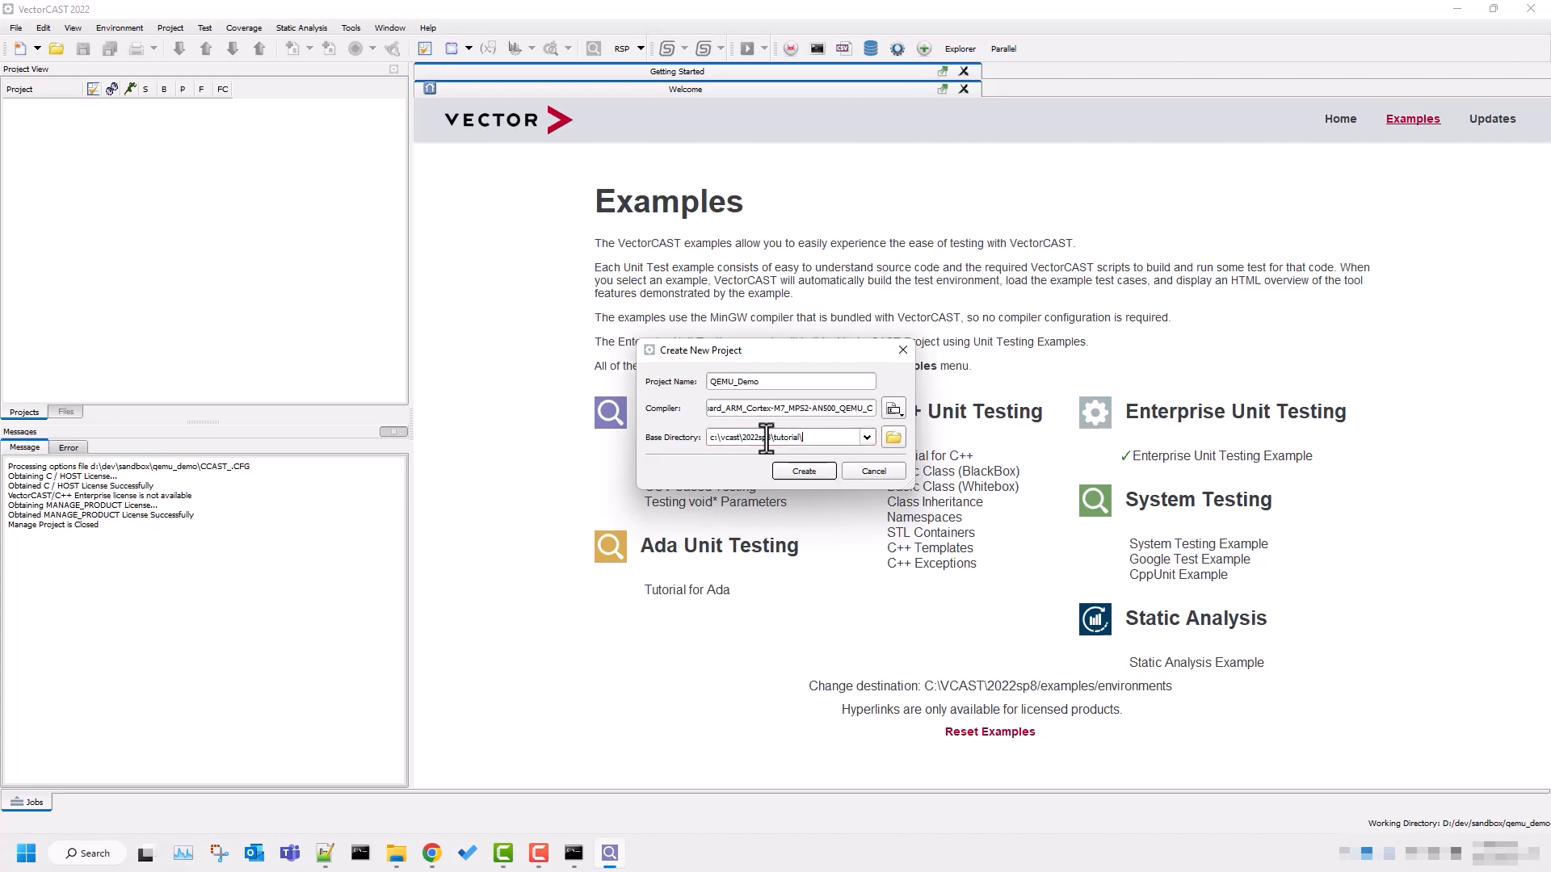
text(c)
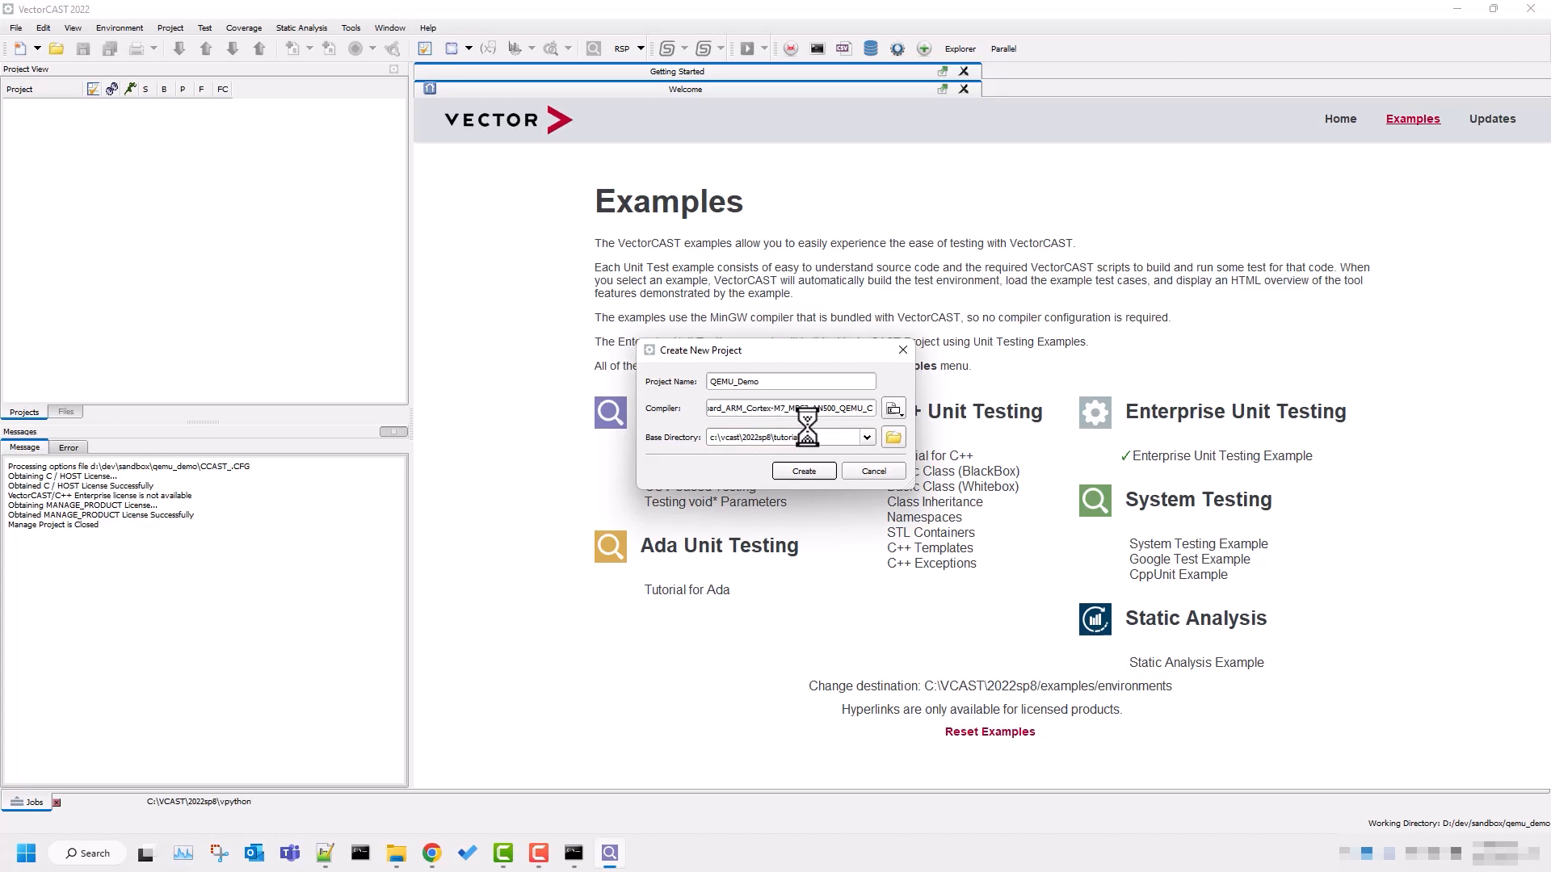
key(Return)
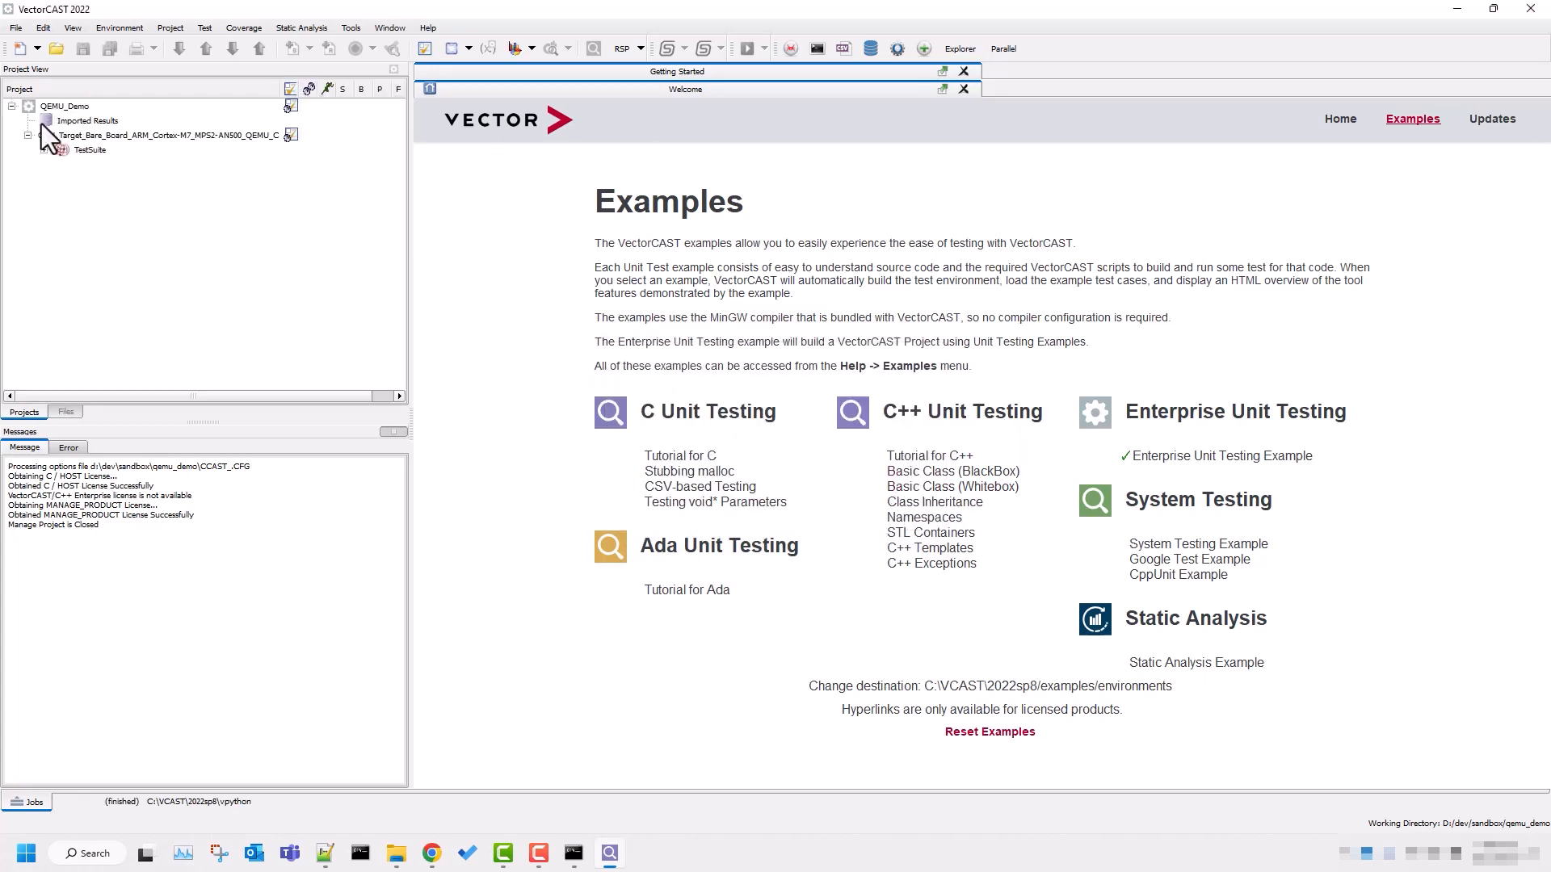
Start a new unit test environment in the TestSuite's group with the preset QEMU compiler and name it QEMU_DEMO.
click(44, 150)
right_click(94, 165)
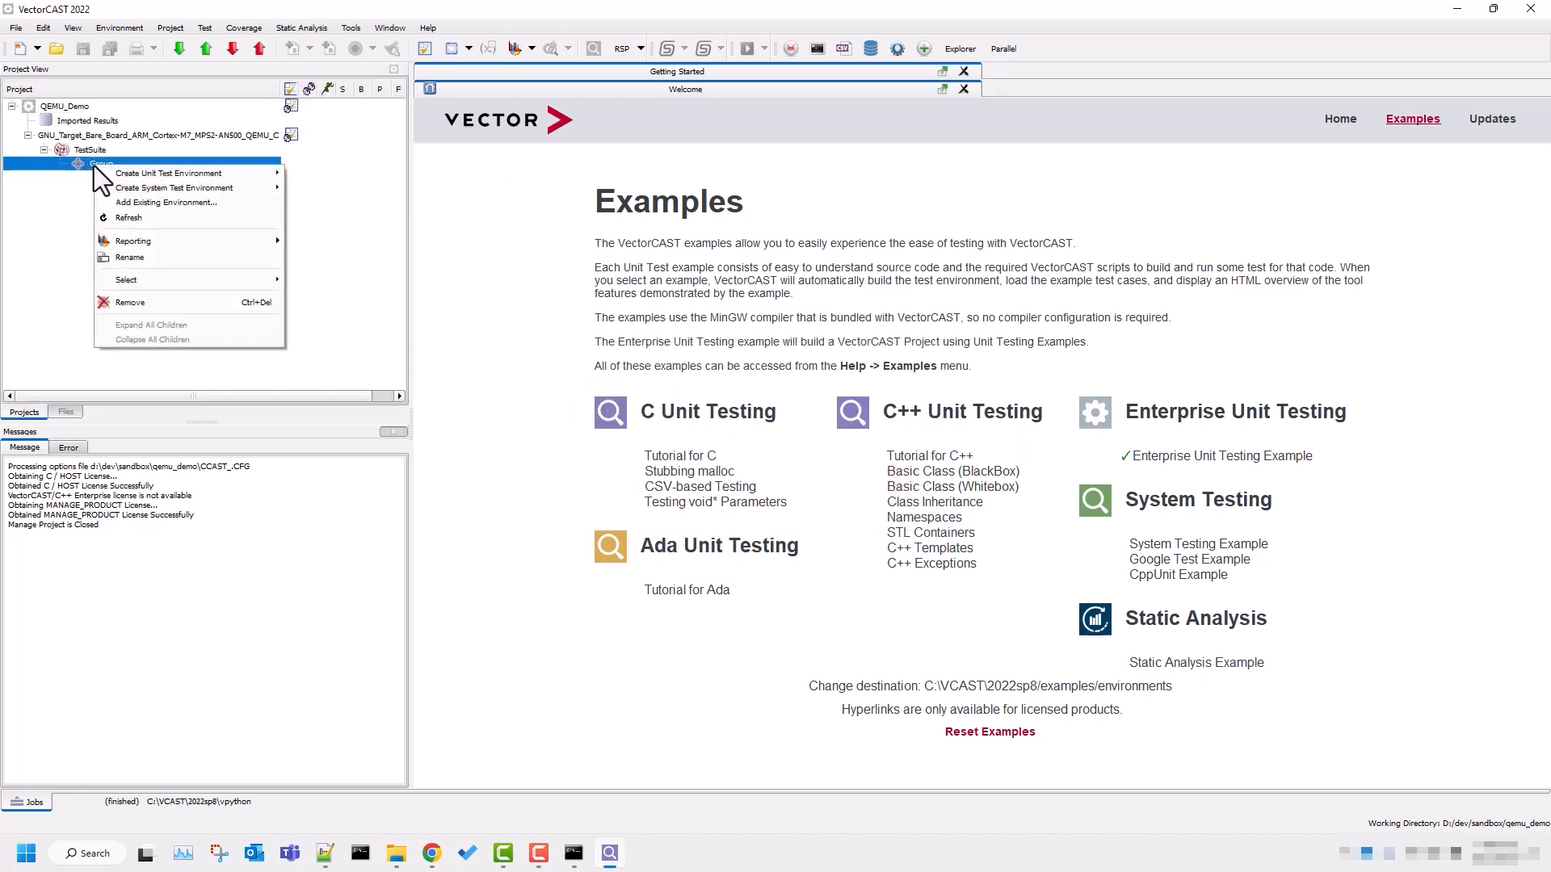
mouse_move(167, 173)
click(320, 174)
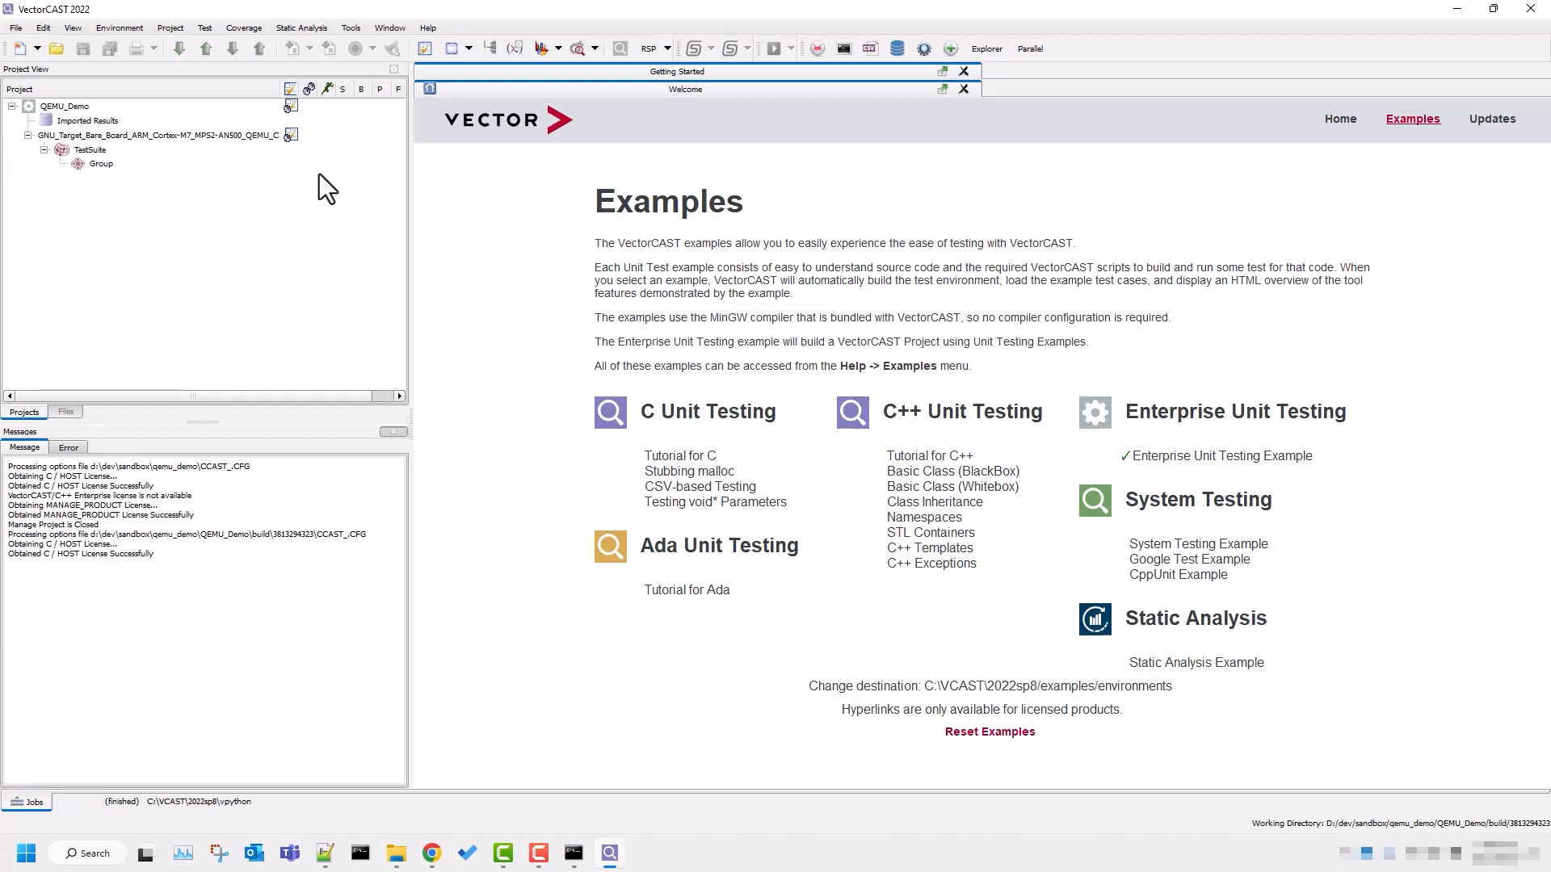
click(975, 218)
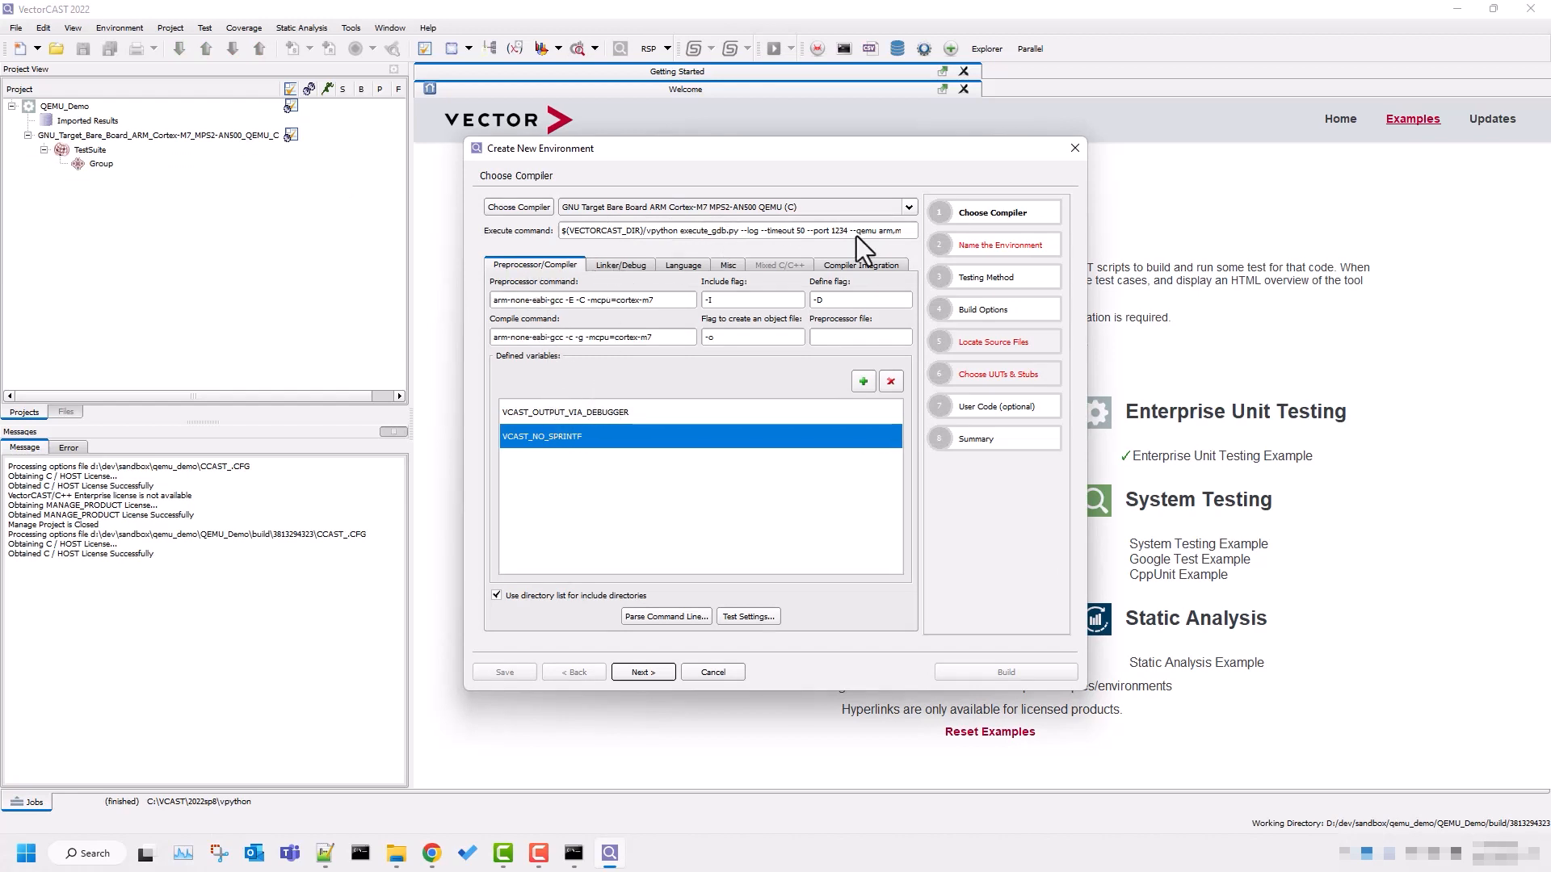
click(992, 246)
text(Q)
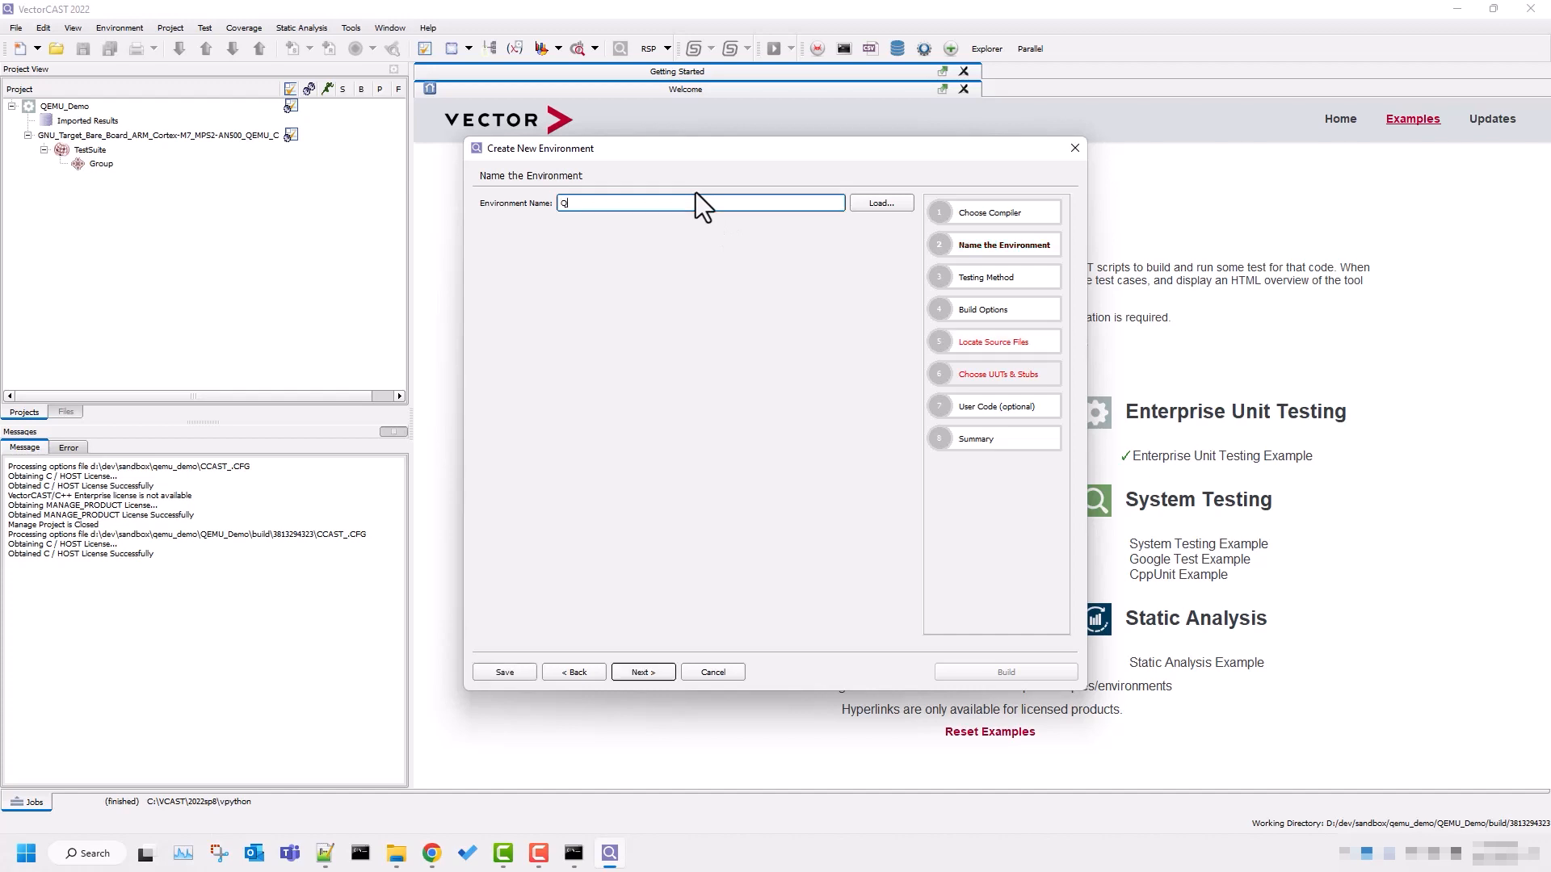
text(EMU_DEMO)
Keep Traditional Unit Testing as the testing method and set the coverage type to Statement+Branch.
click(983, 278)
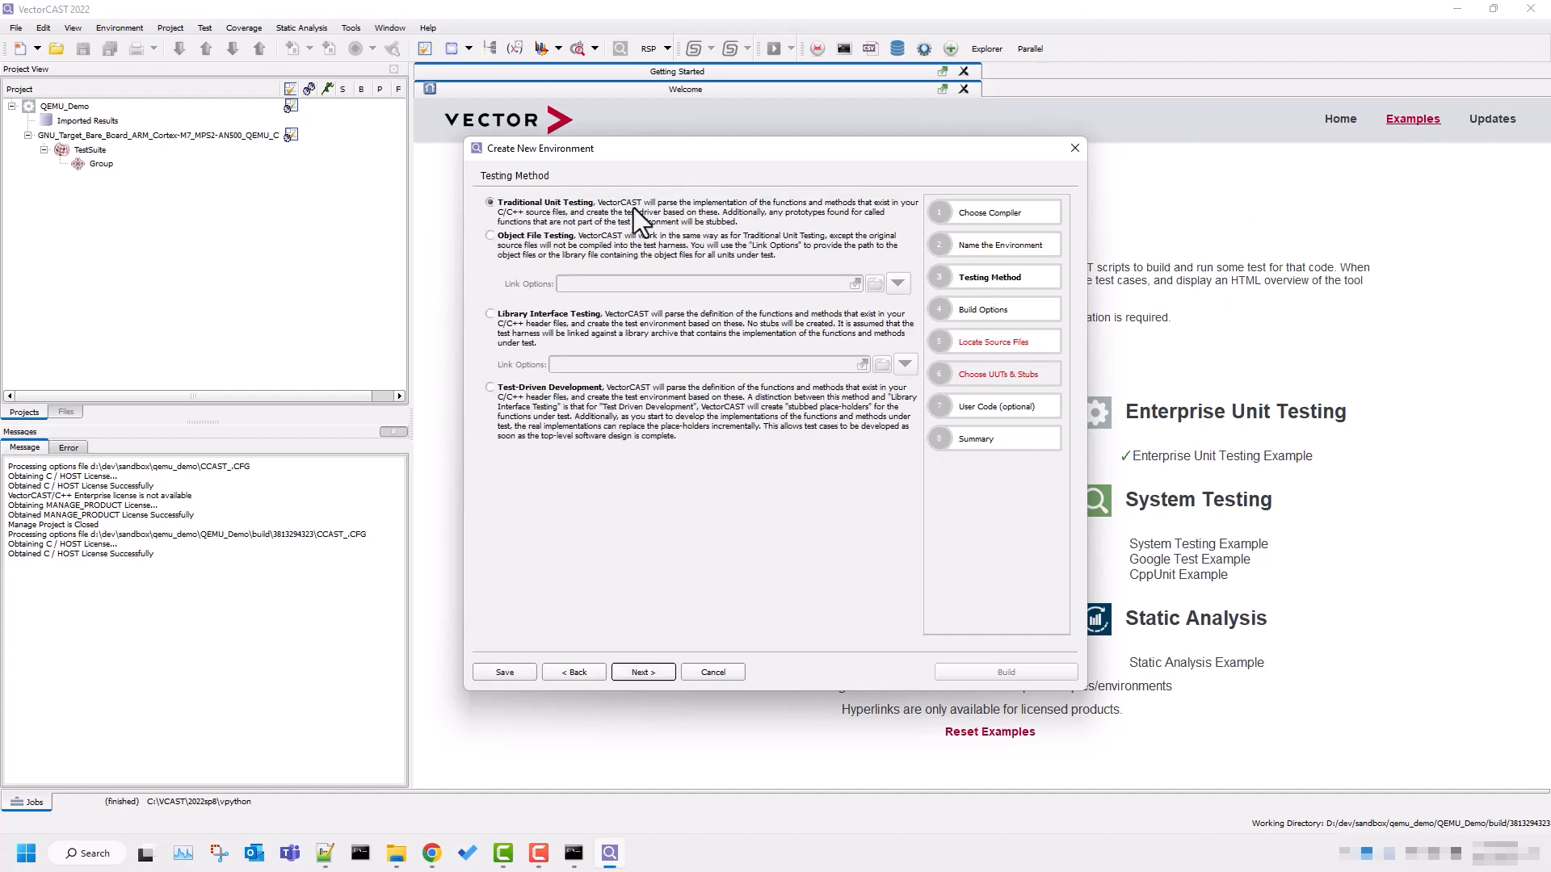
click(984, 309)
click(592, 254)
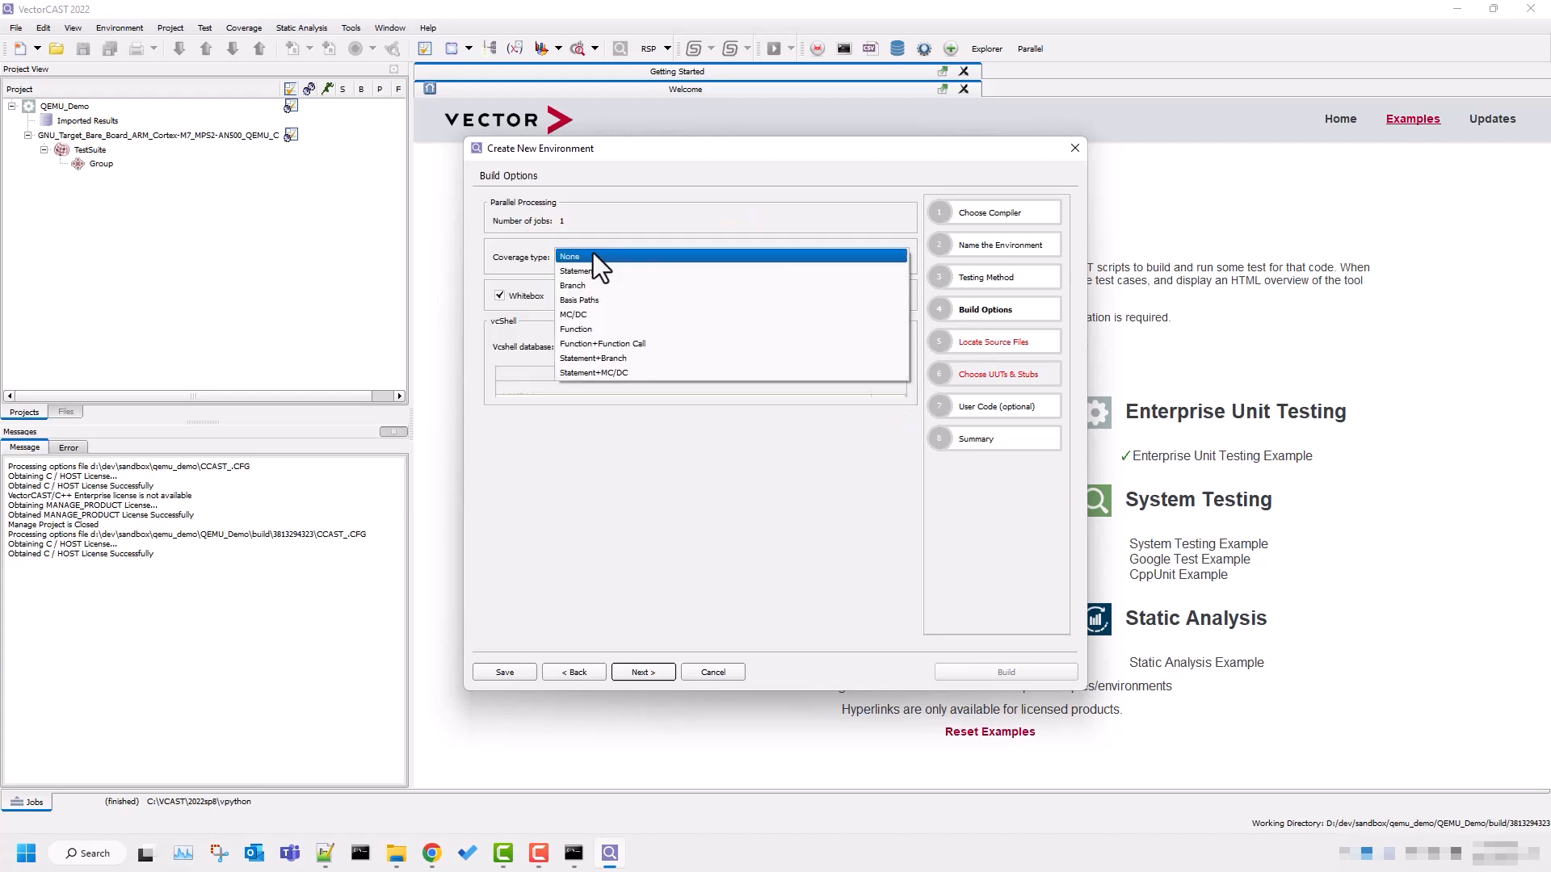
click(597, 361)
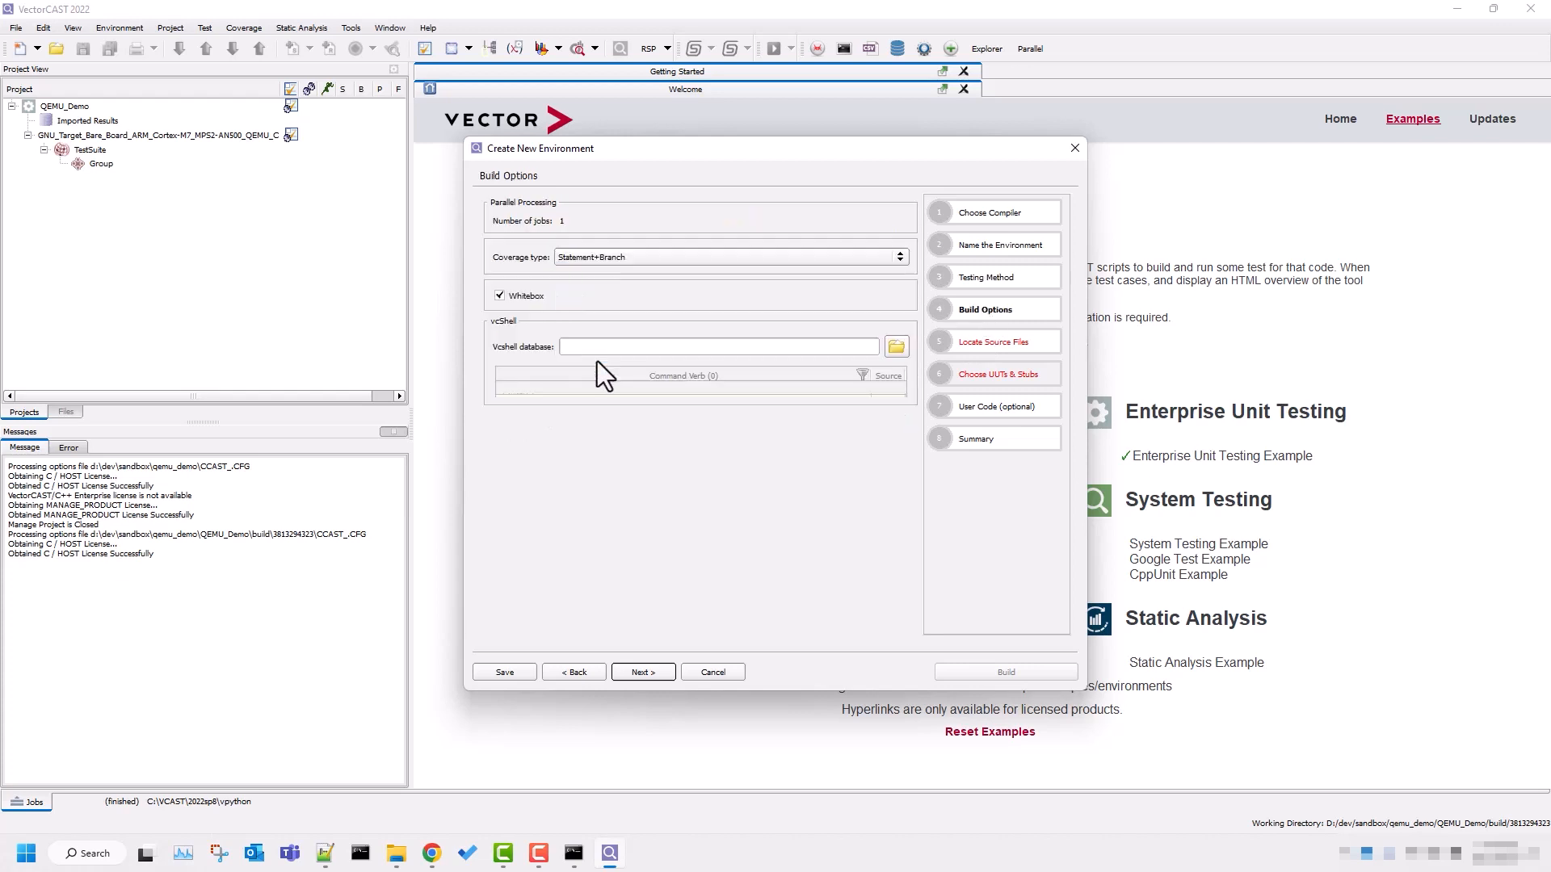
Add C:\VCAST\2022sp8\tutorial\c as a search directory for the environment's source files.
click(977, 345)
click(865, 356)
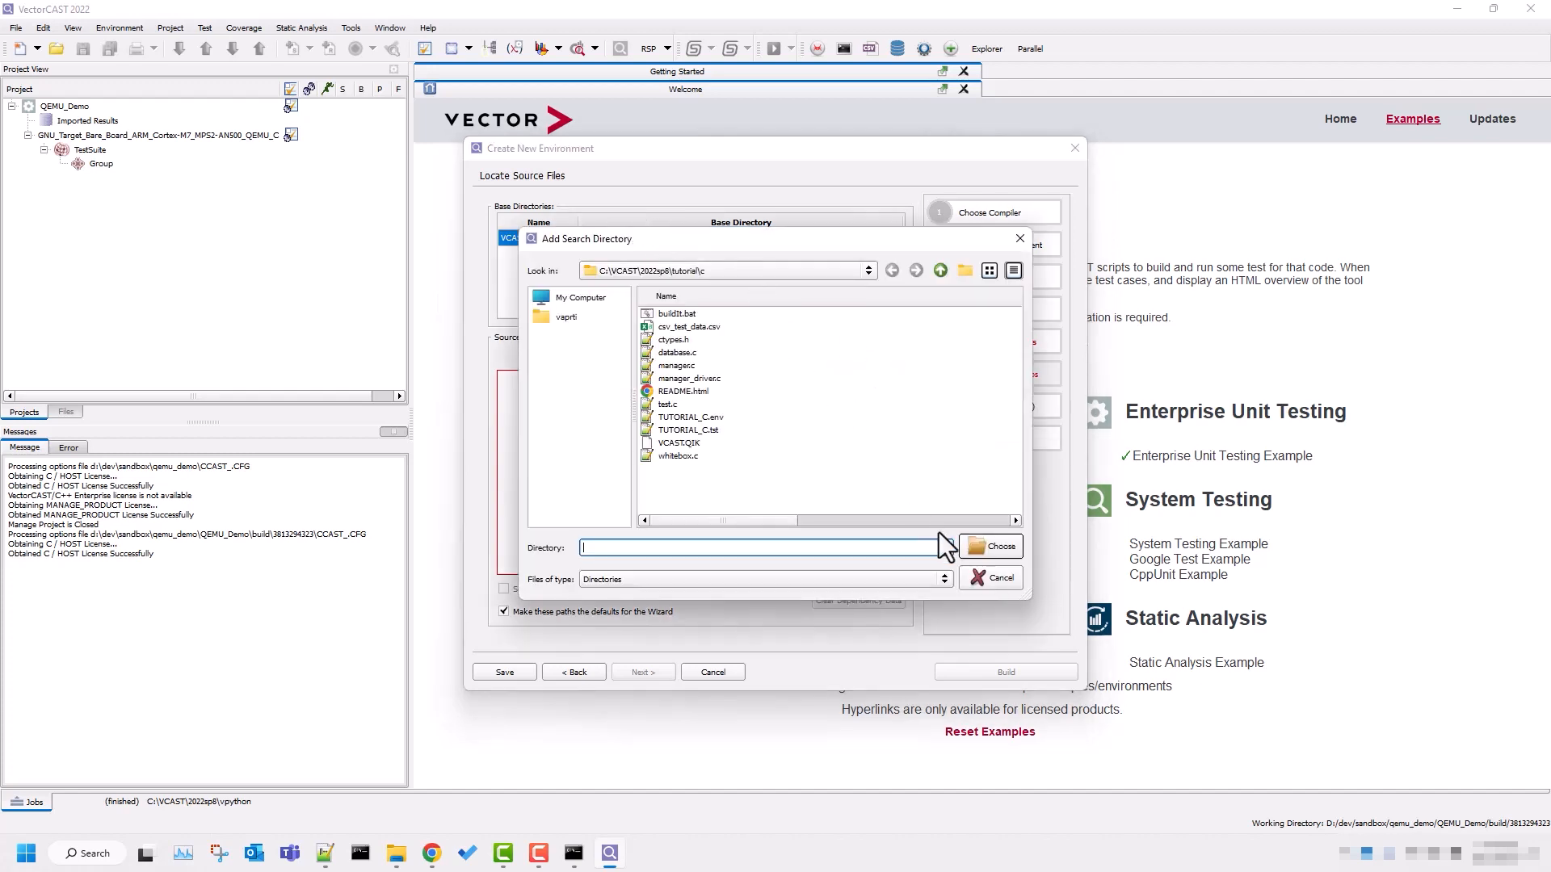
click(998, 548)
Choose manager.c as the unit under test and build the environment.
click(998, 375)
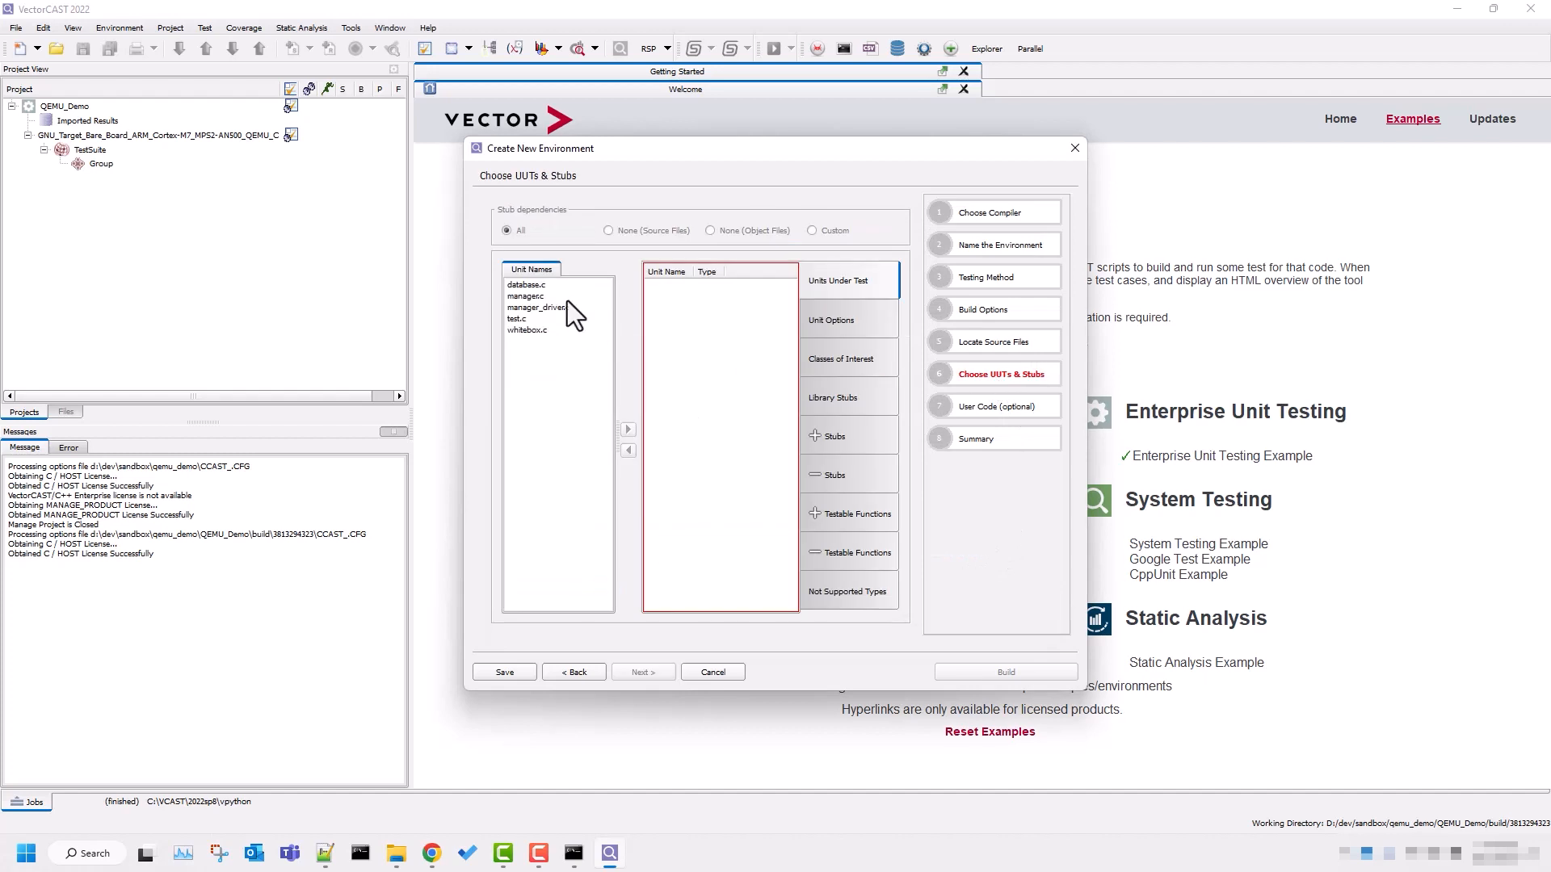
double_click(546, 297)
click(1003, 674)
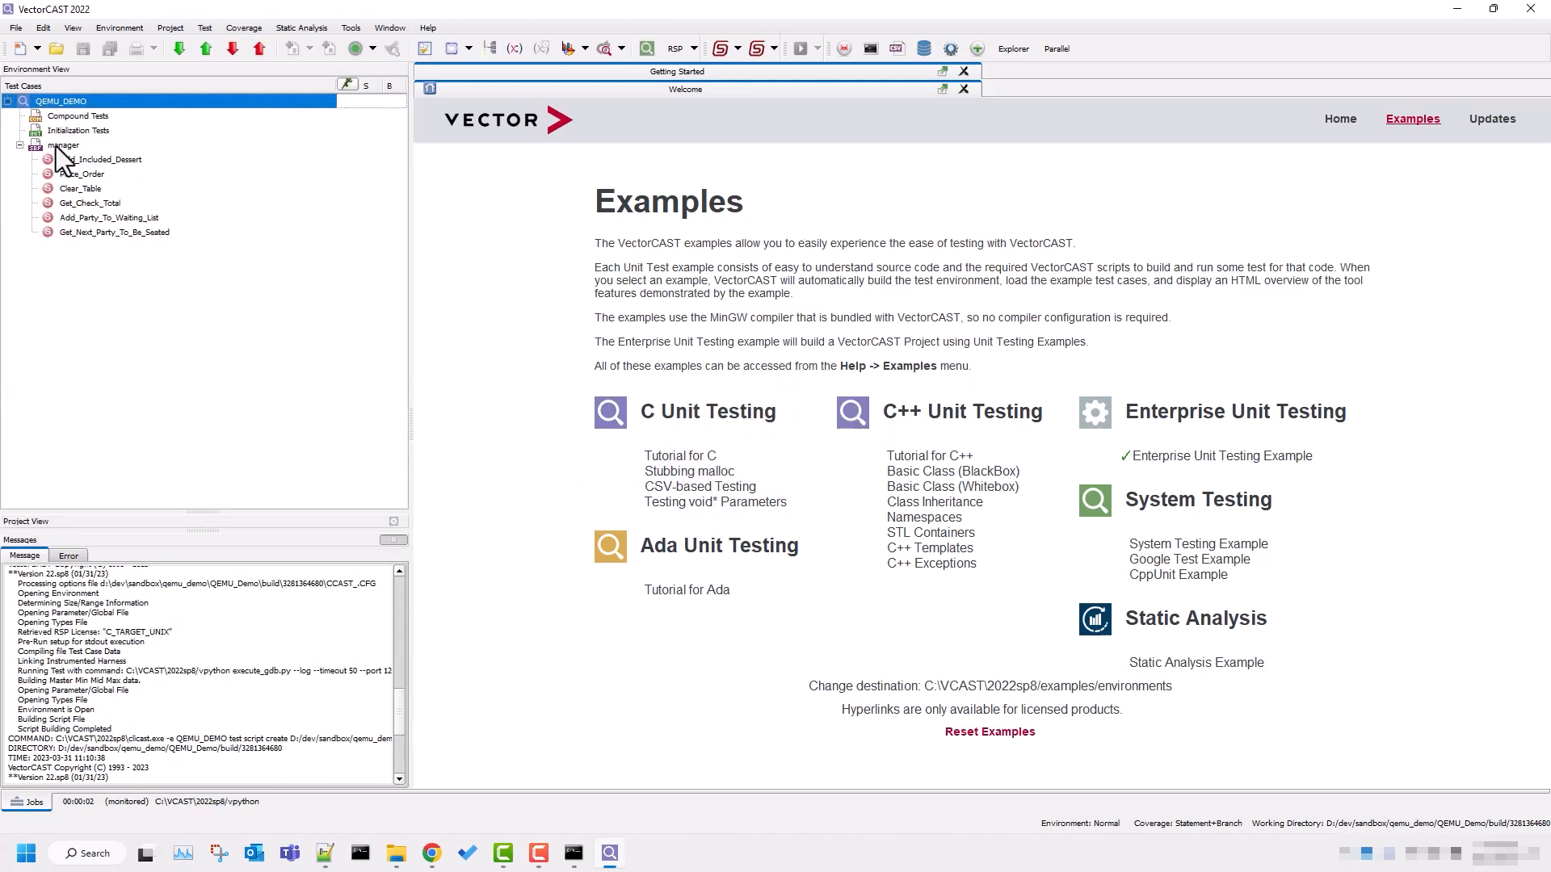
Insert a test case for Place_Order and set its Table and Seat input values to 1.
right_click(73, 173)
click(122, 186)
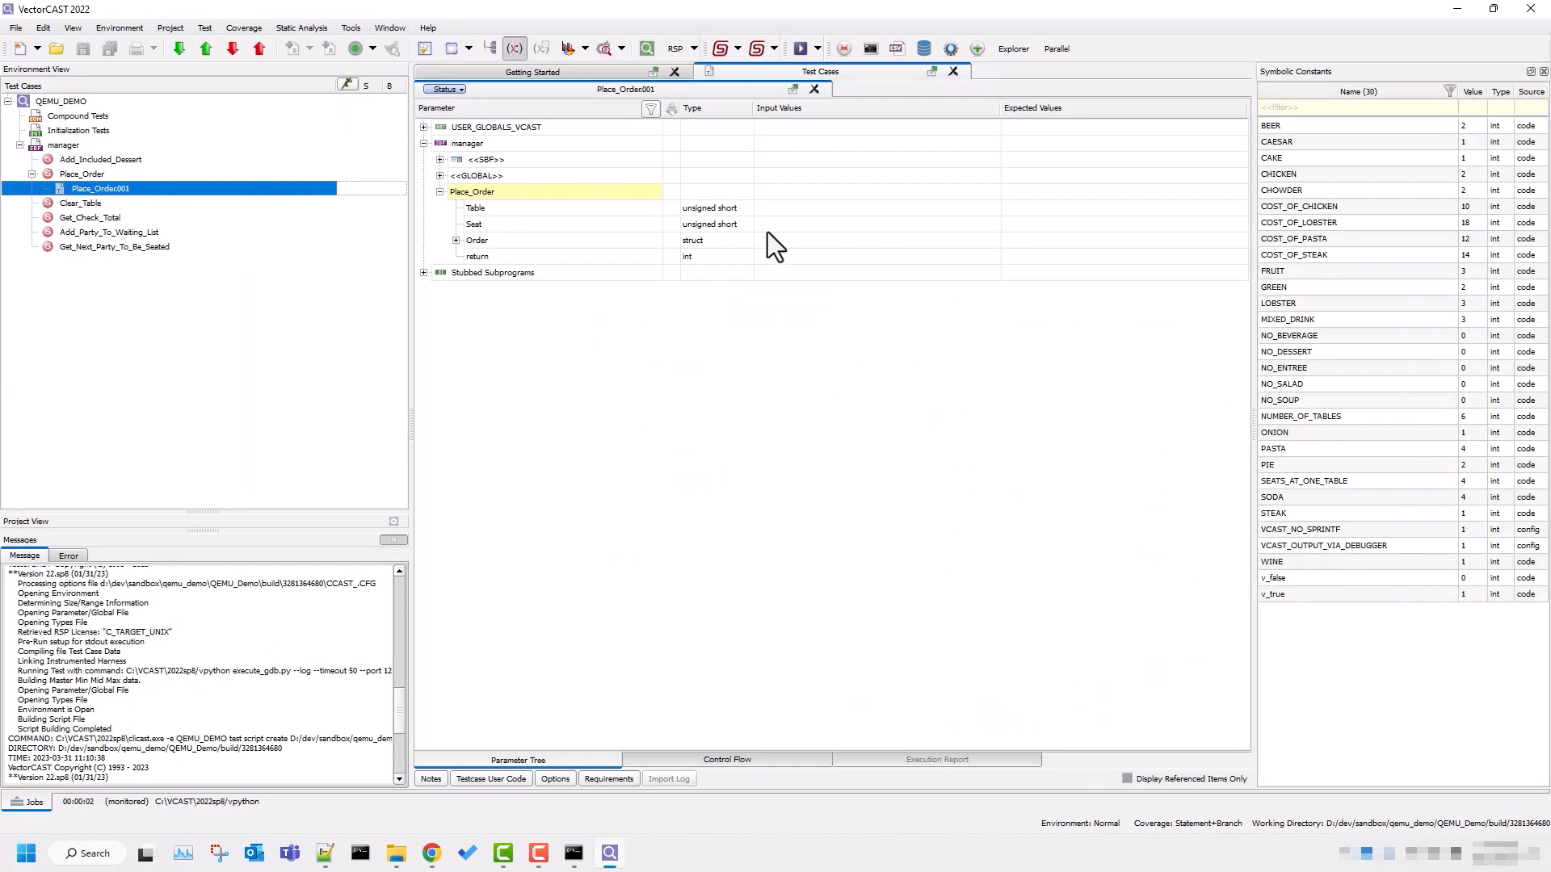
click(831, 208)
text(1)
click(815, 226)
text(1)
key(Return)
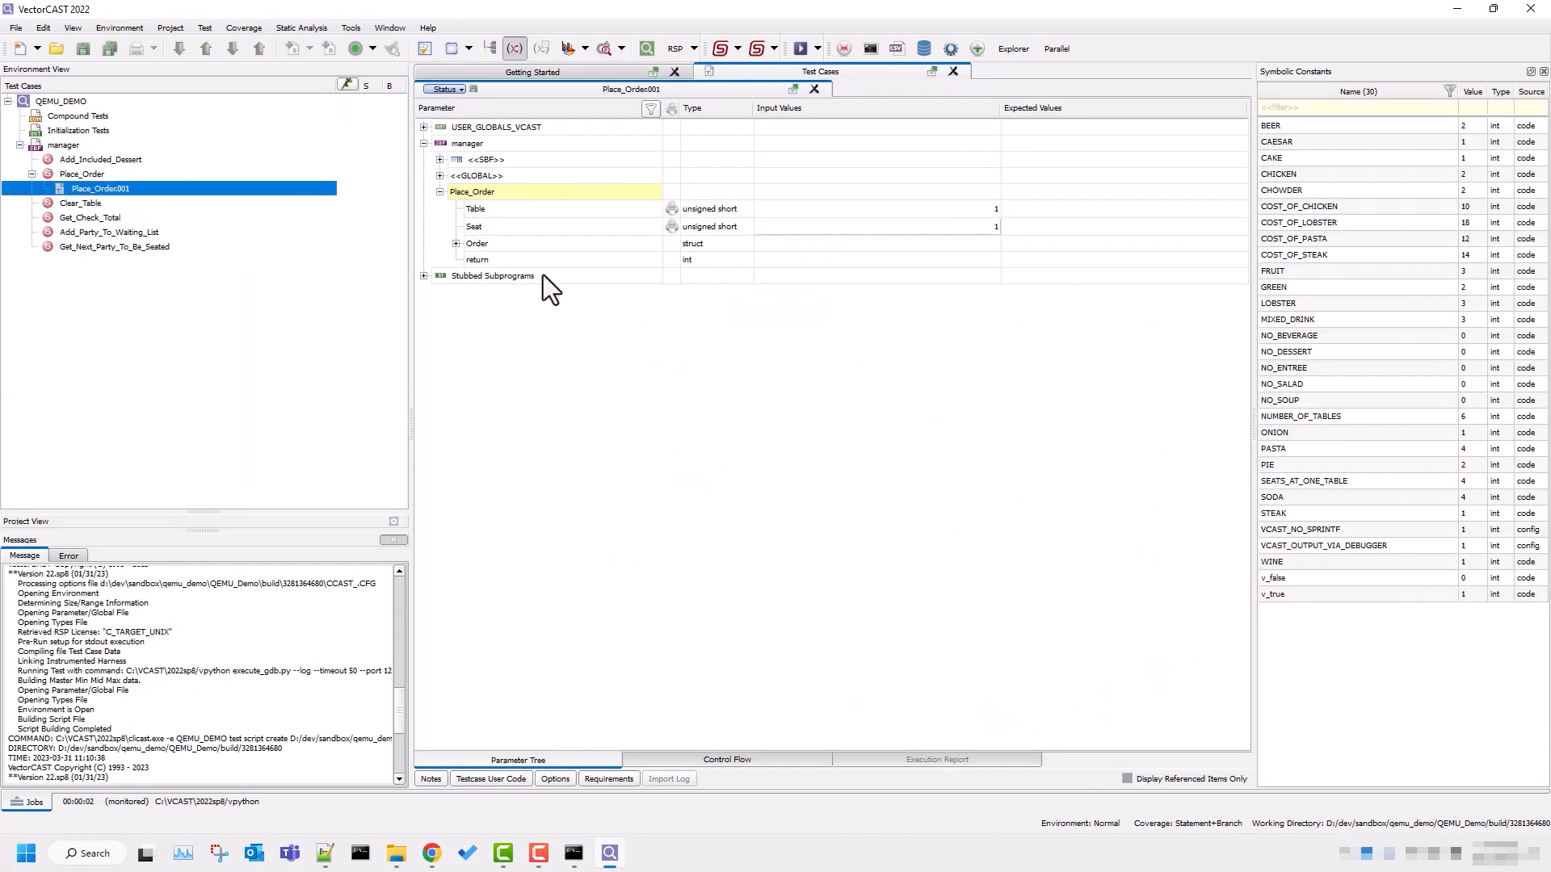
Set the Entree input value in the test case's Order struct to STEAK.
click(455, 243)
click(858, 292)
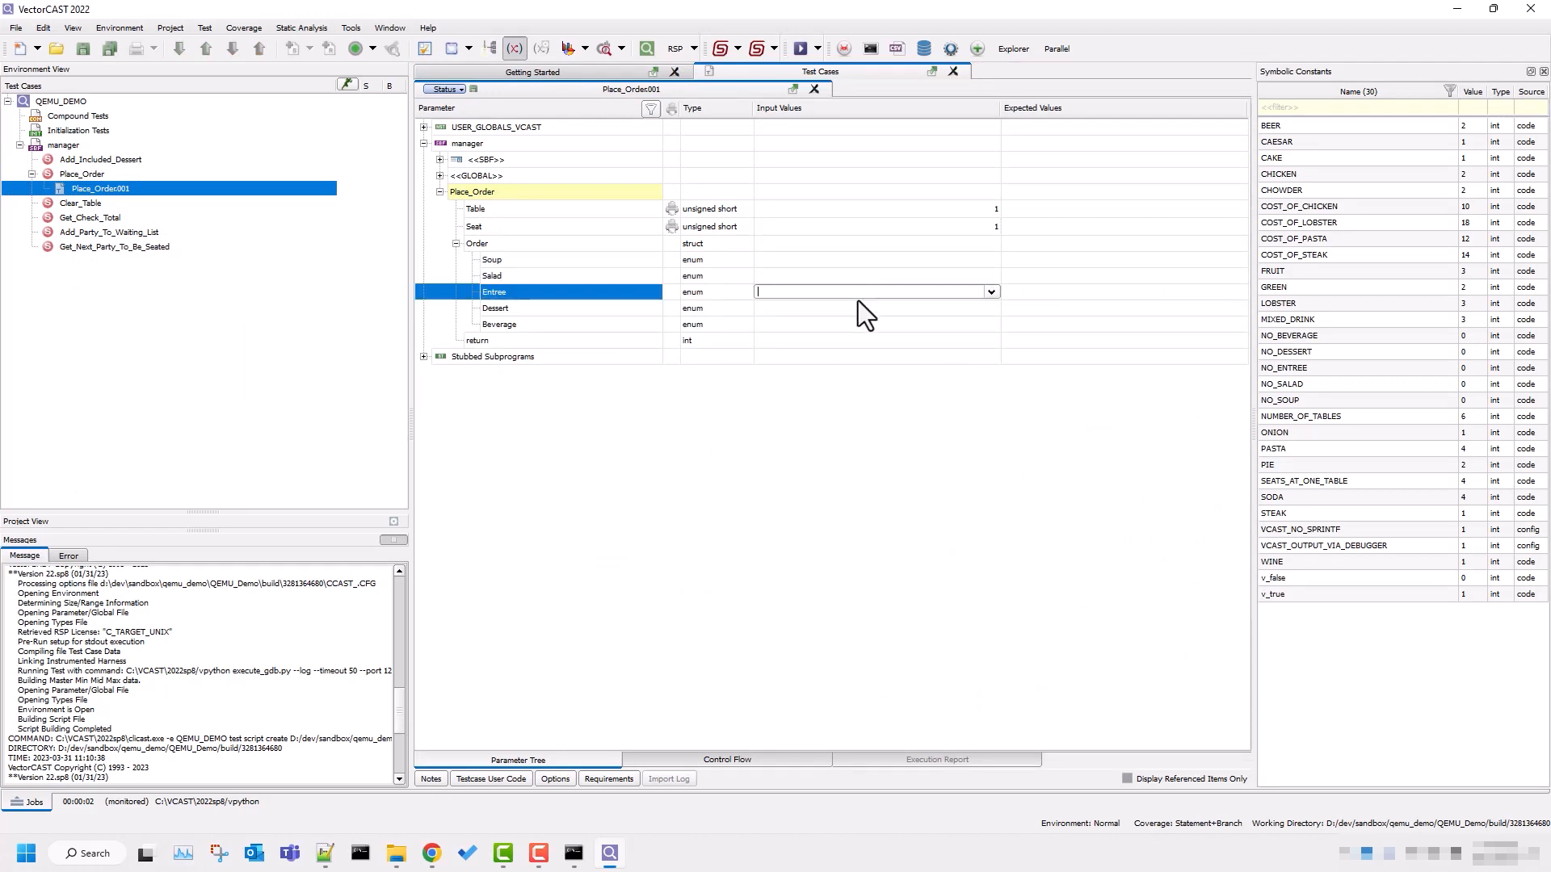
click(990, 292)
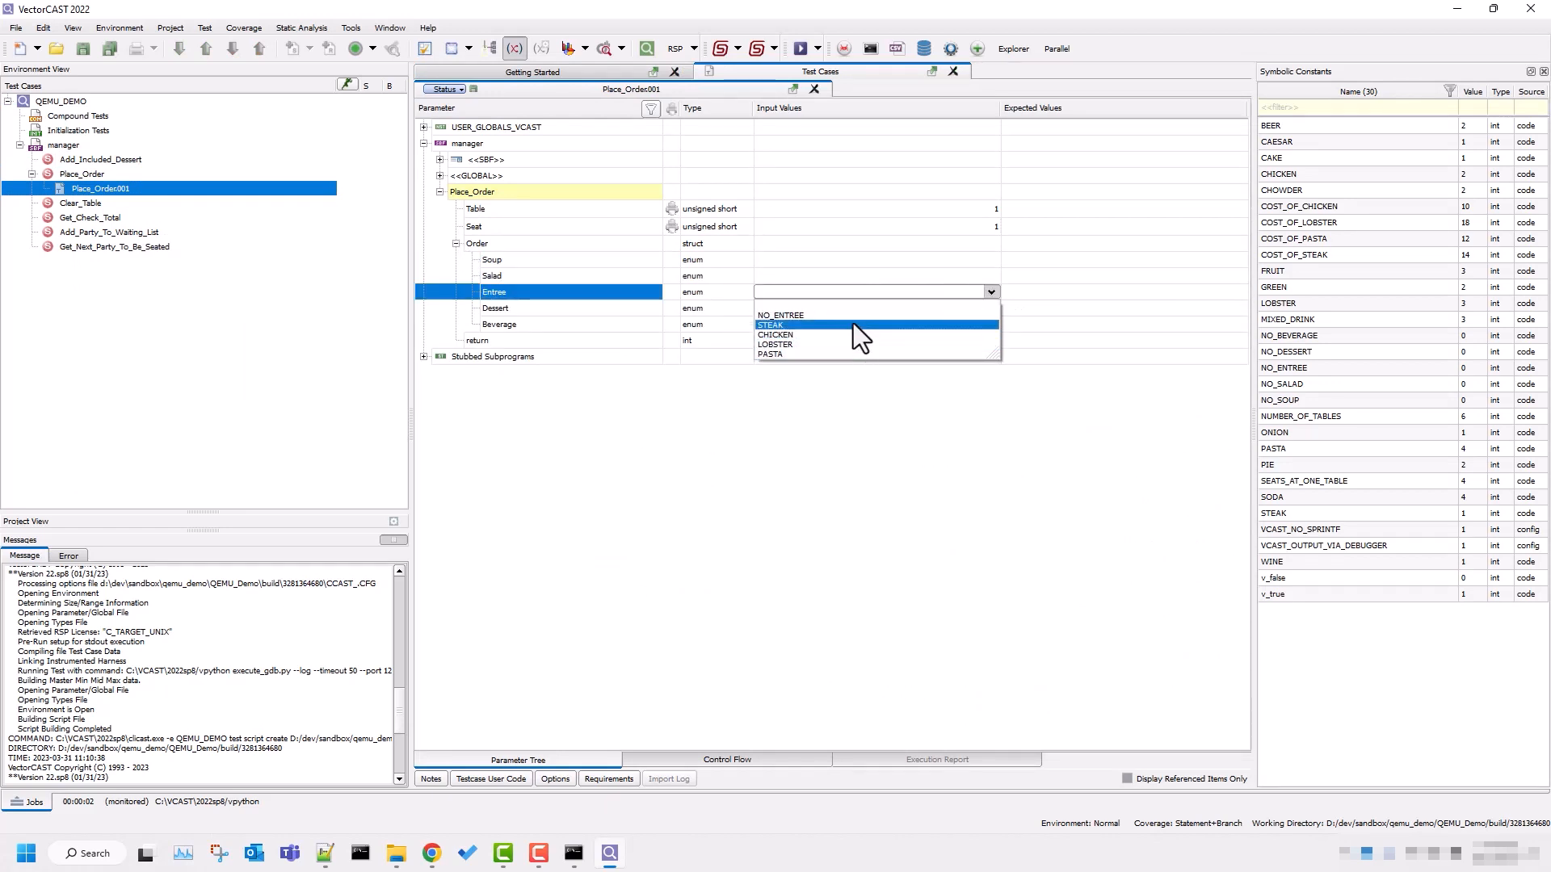
click(853, 324)
Set the expected Check_Total in the stubbed Update_Table_Record's Data to COST_OF_STEAK and execute the test.
click(424, 356)
click(441, 390)
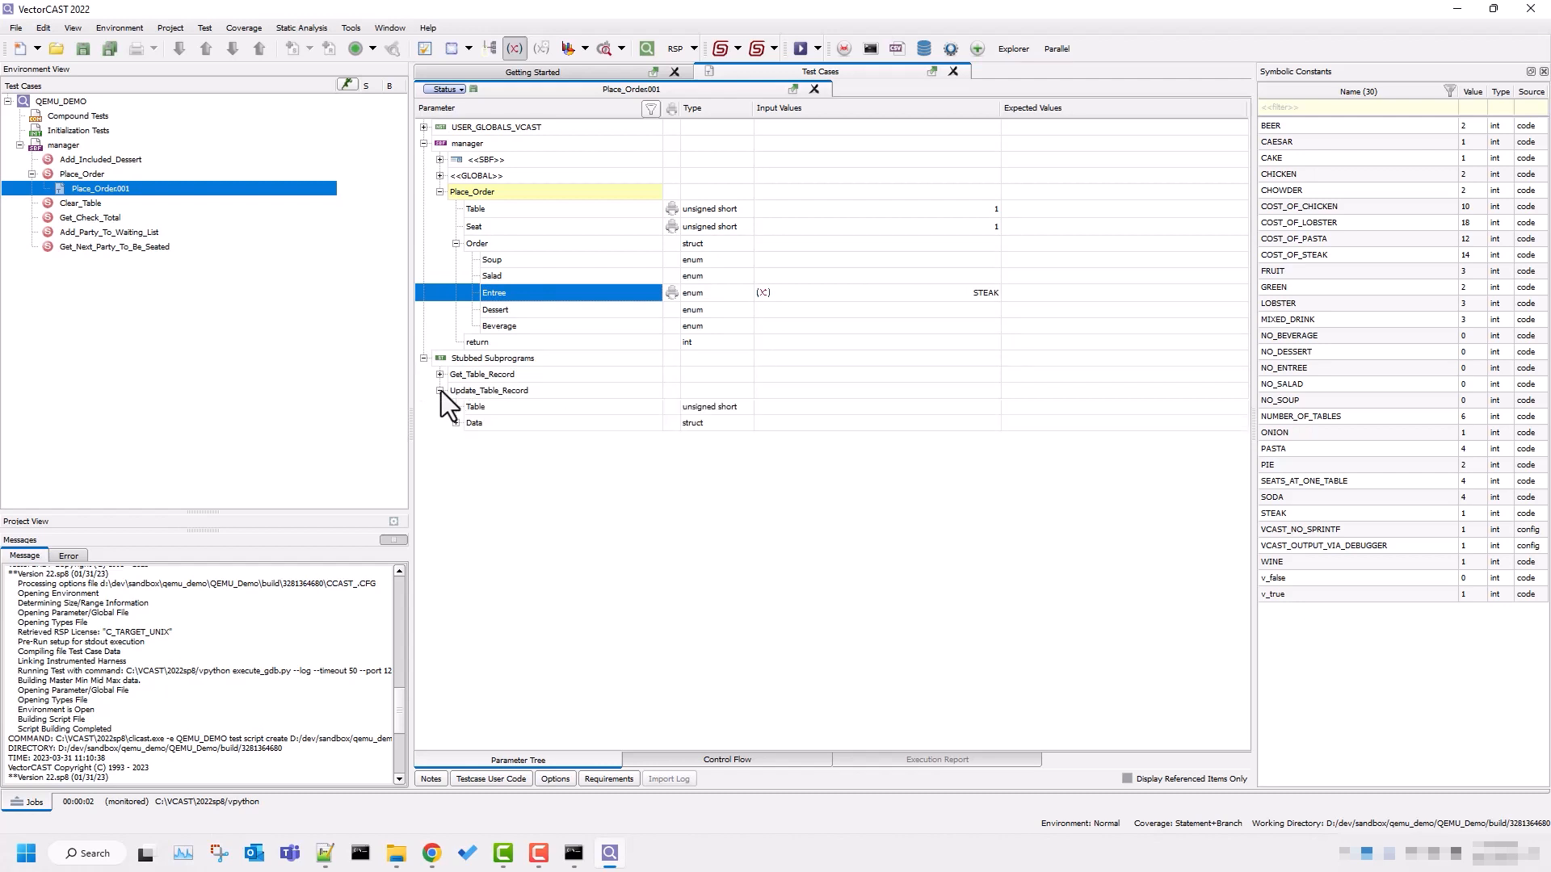
click(455, 423)
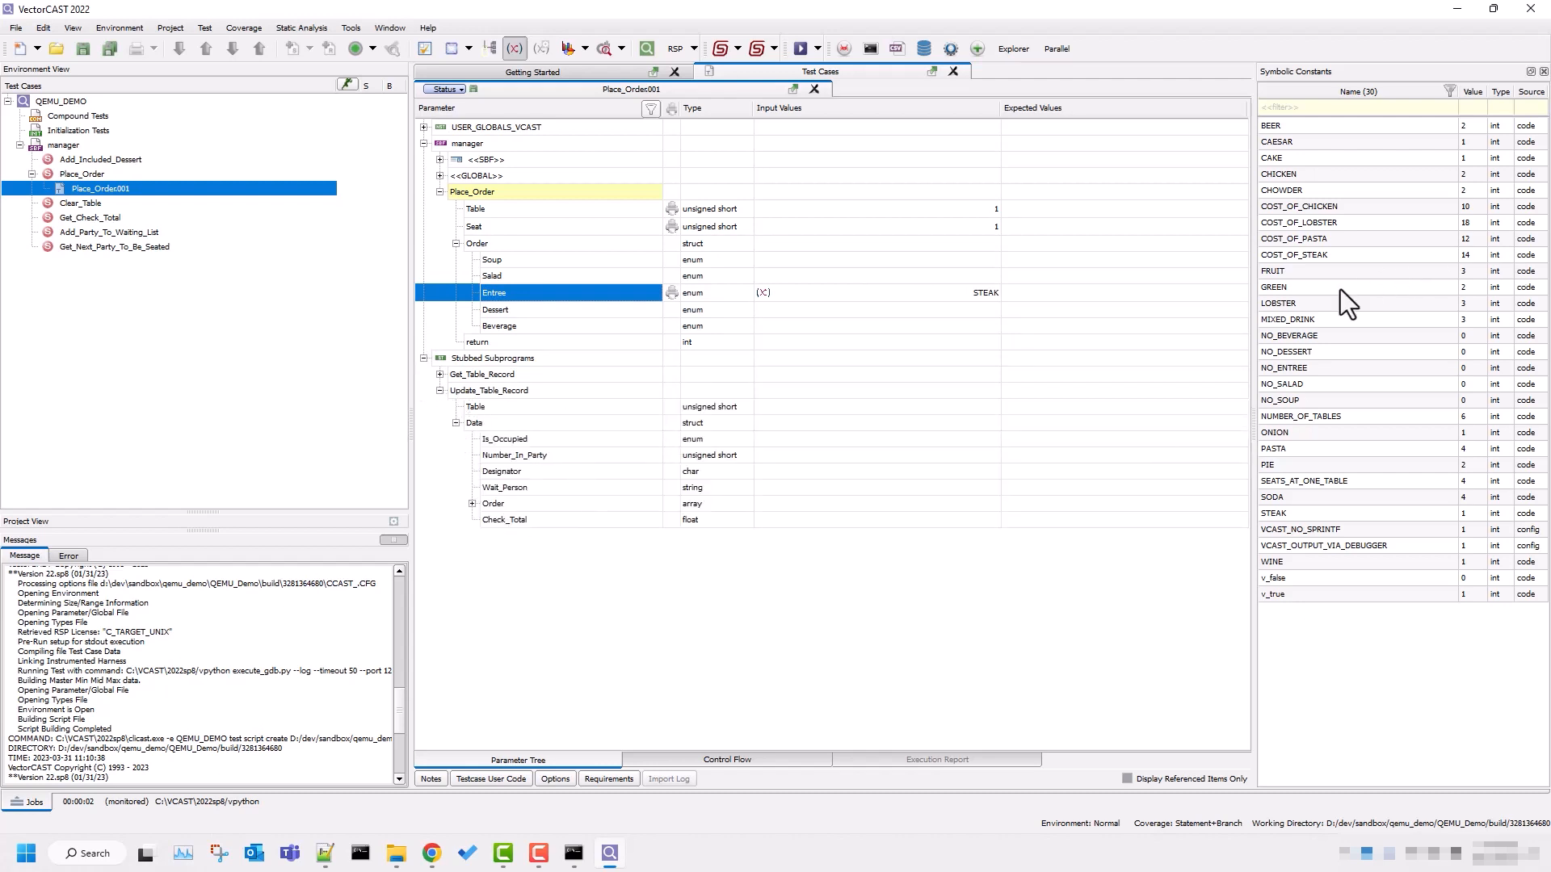
drag(1293, 253, 1042, 525)
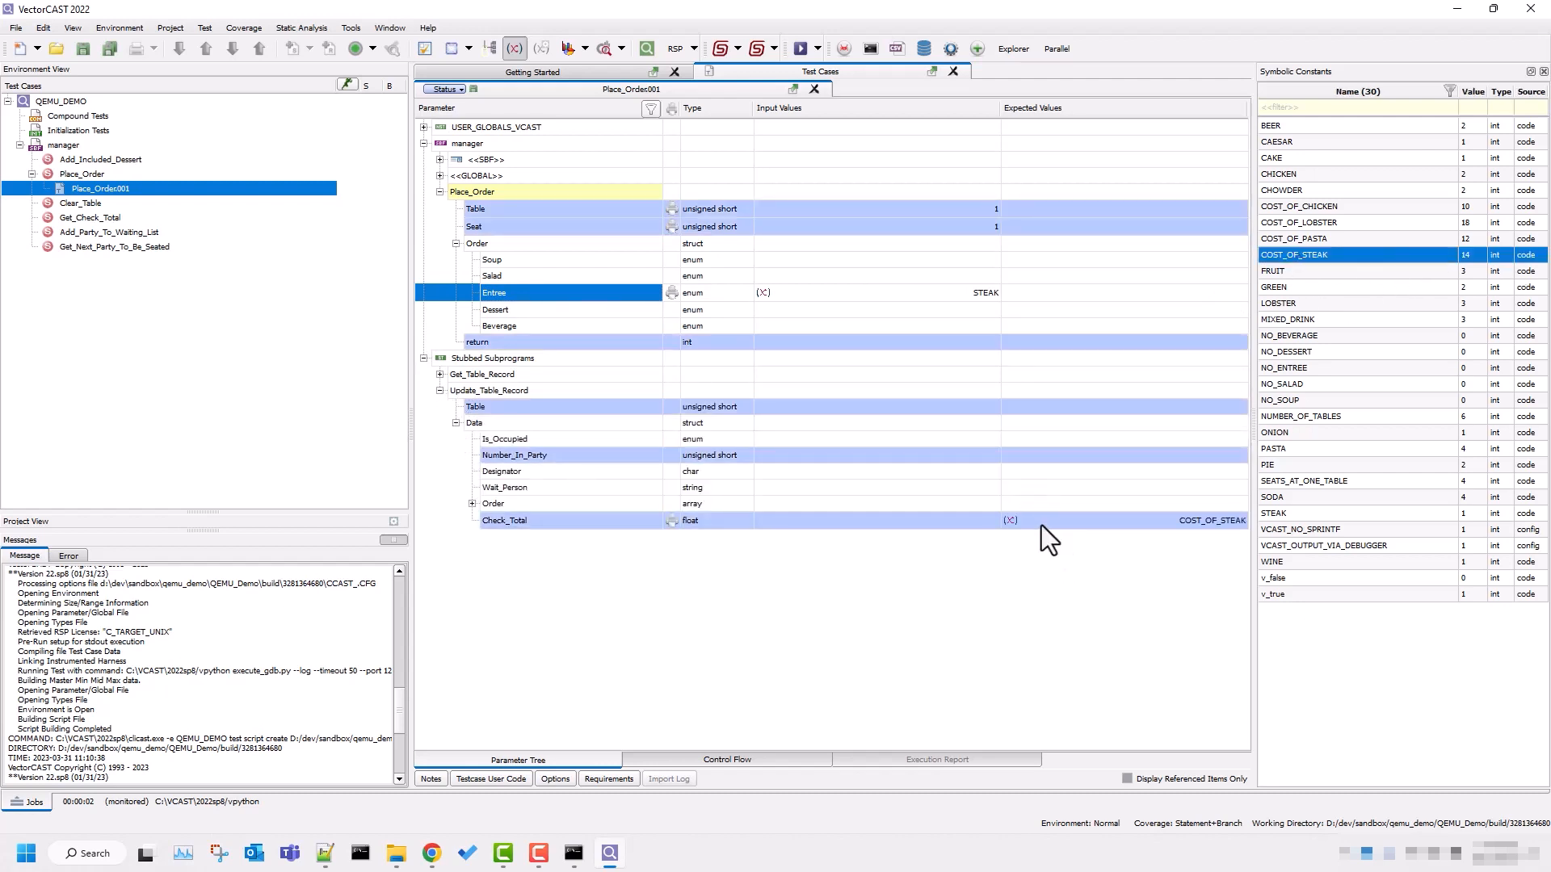
click(796, 52)
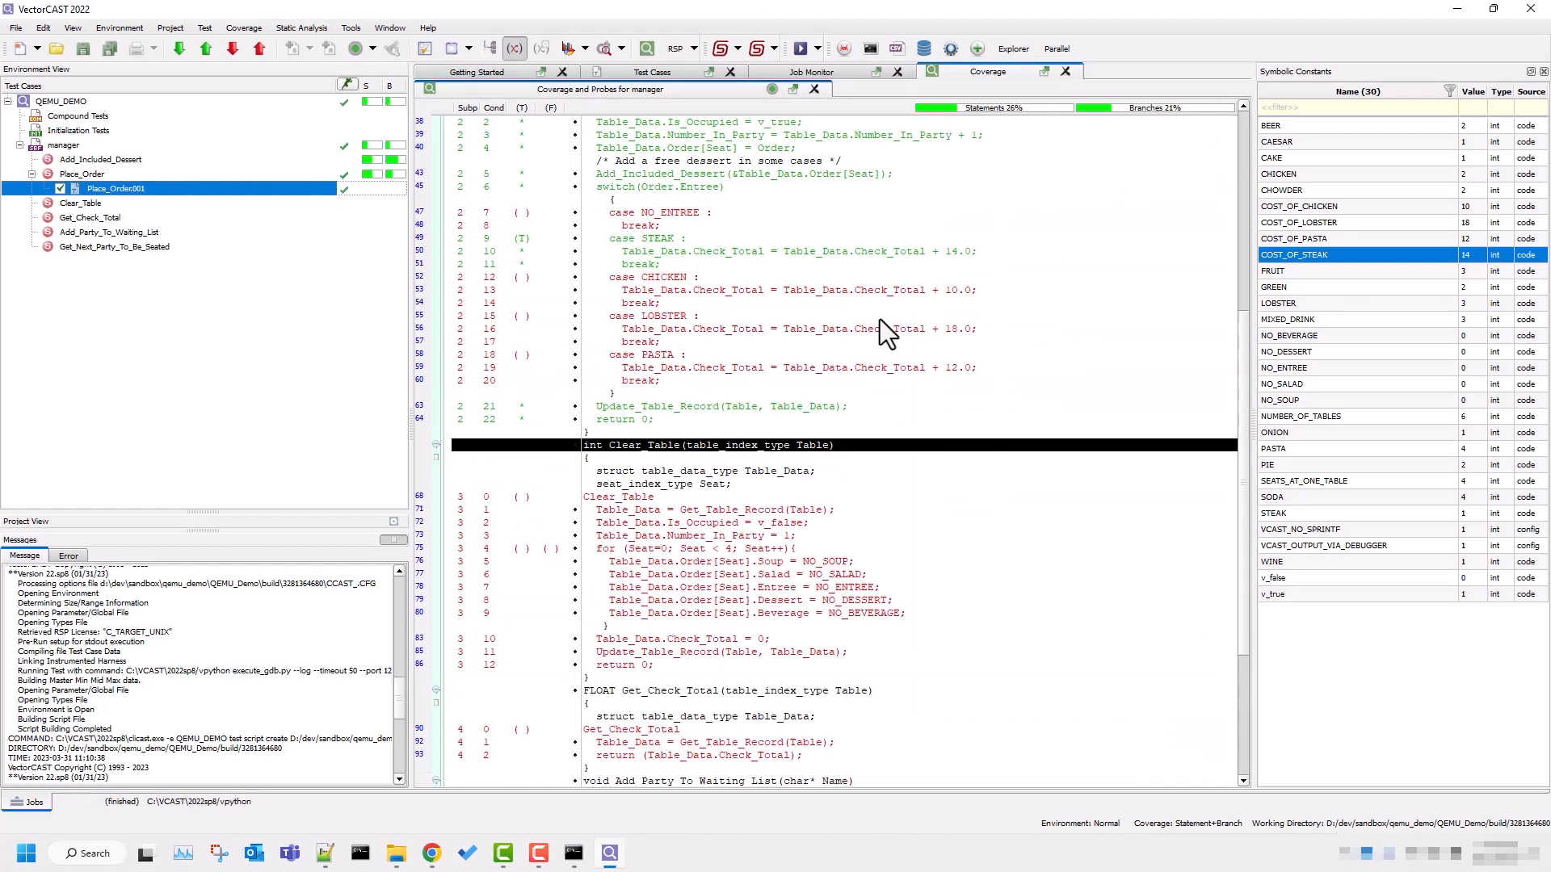
Examine the QEMU options in the finished job's execute command, close the job status, and return to the coverage view.
click(208, 806)
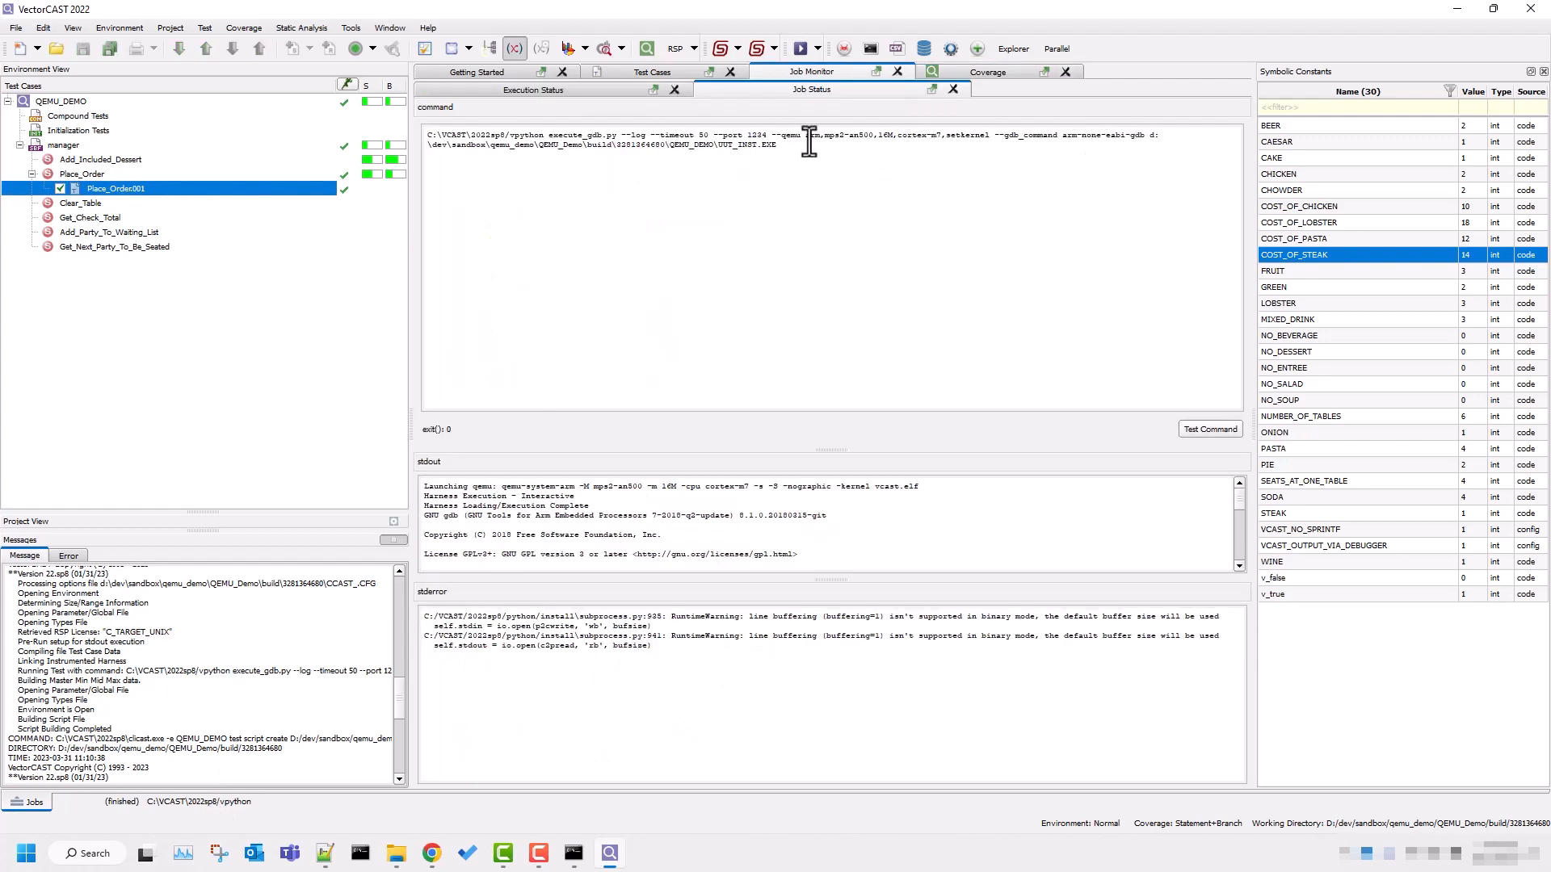
drag(806, 134, 974, 137)
click(777, 157)
click(953, 90)
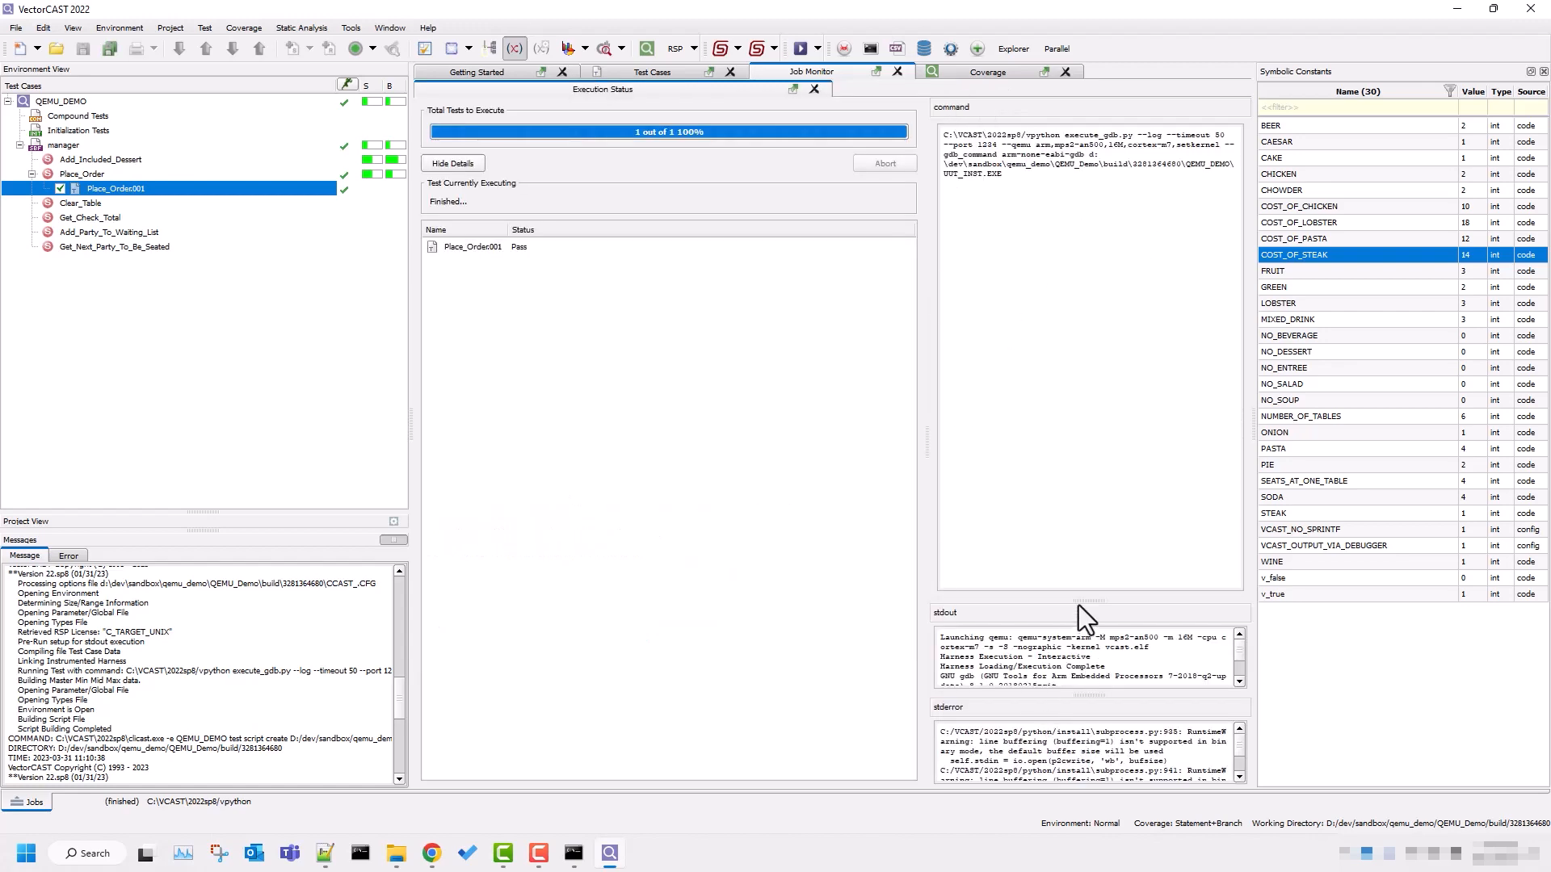
click(992, 71)
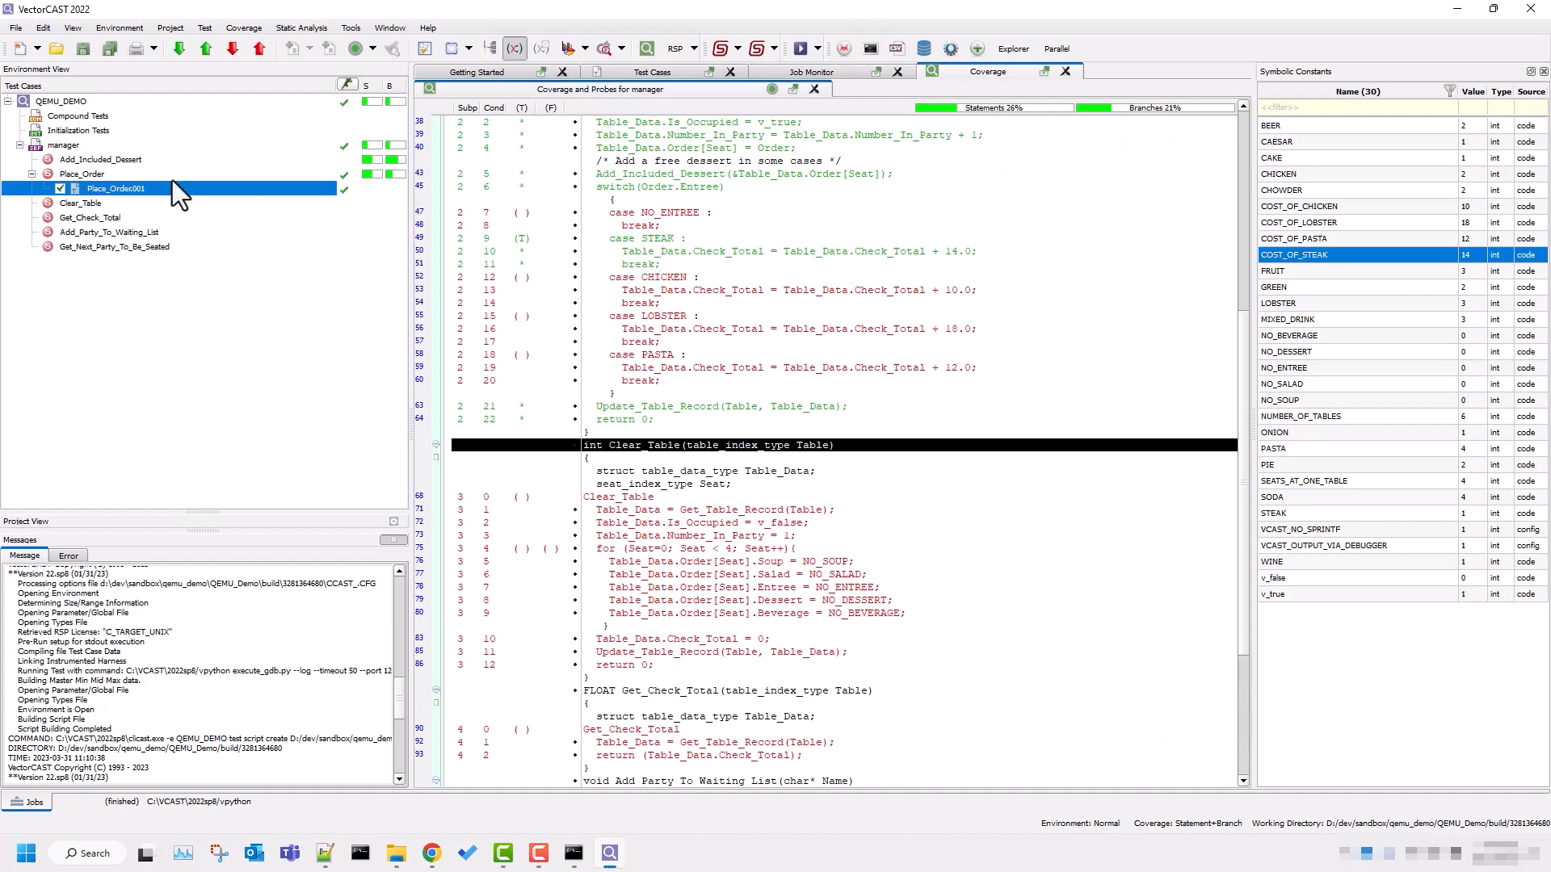
Insert basis path test cases for Place_Order and execute all of its test cases.
right_click(69, 176)
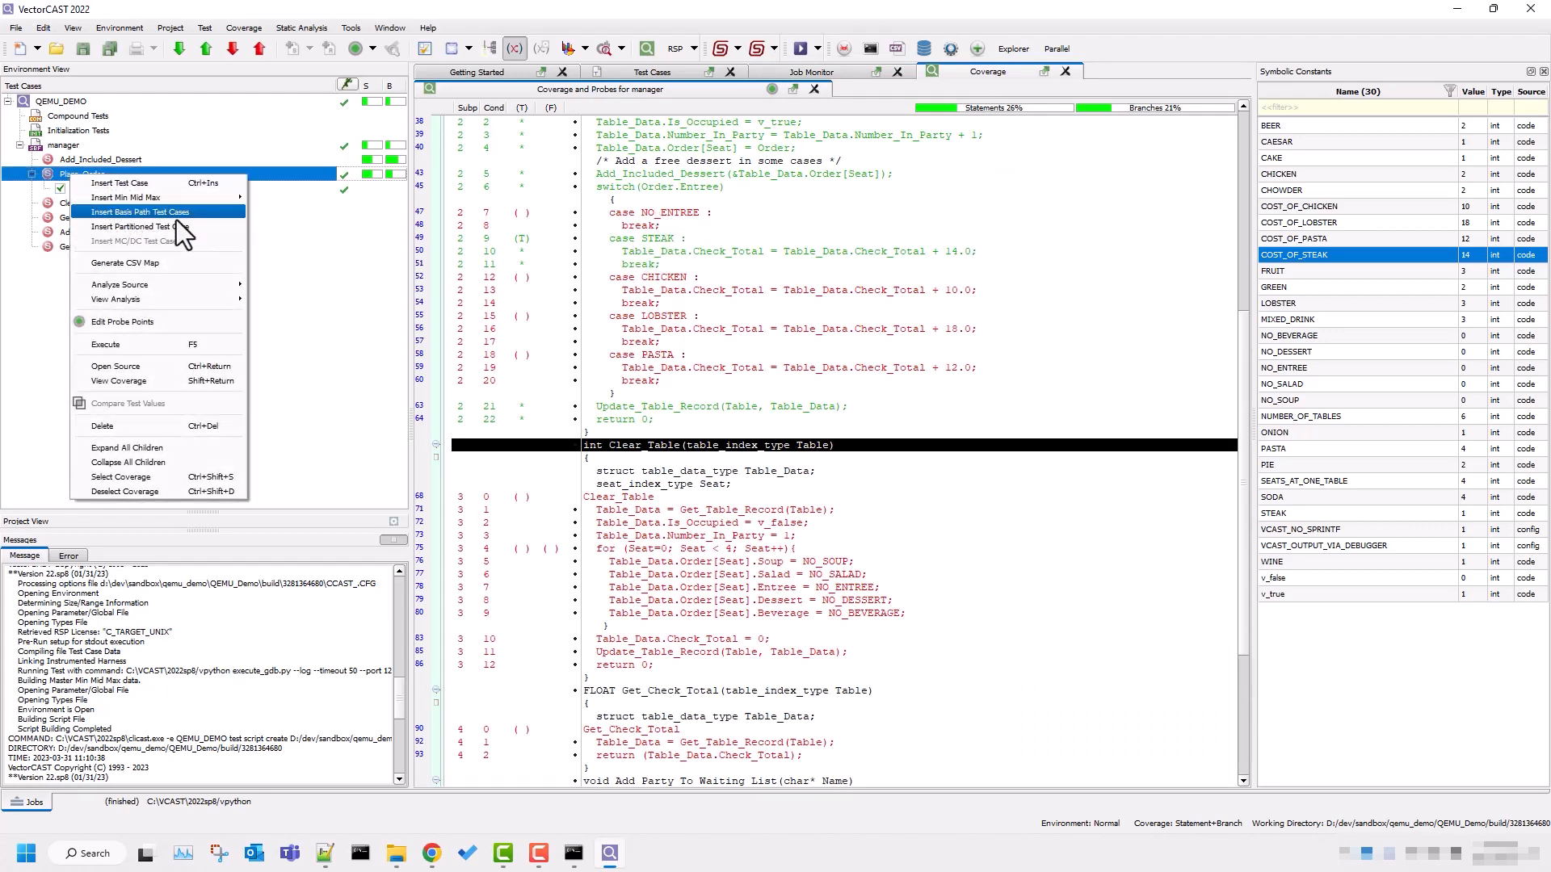
click(173, 216)
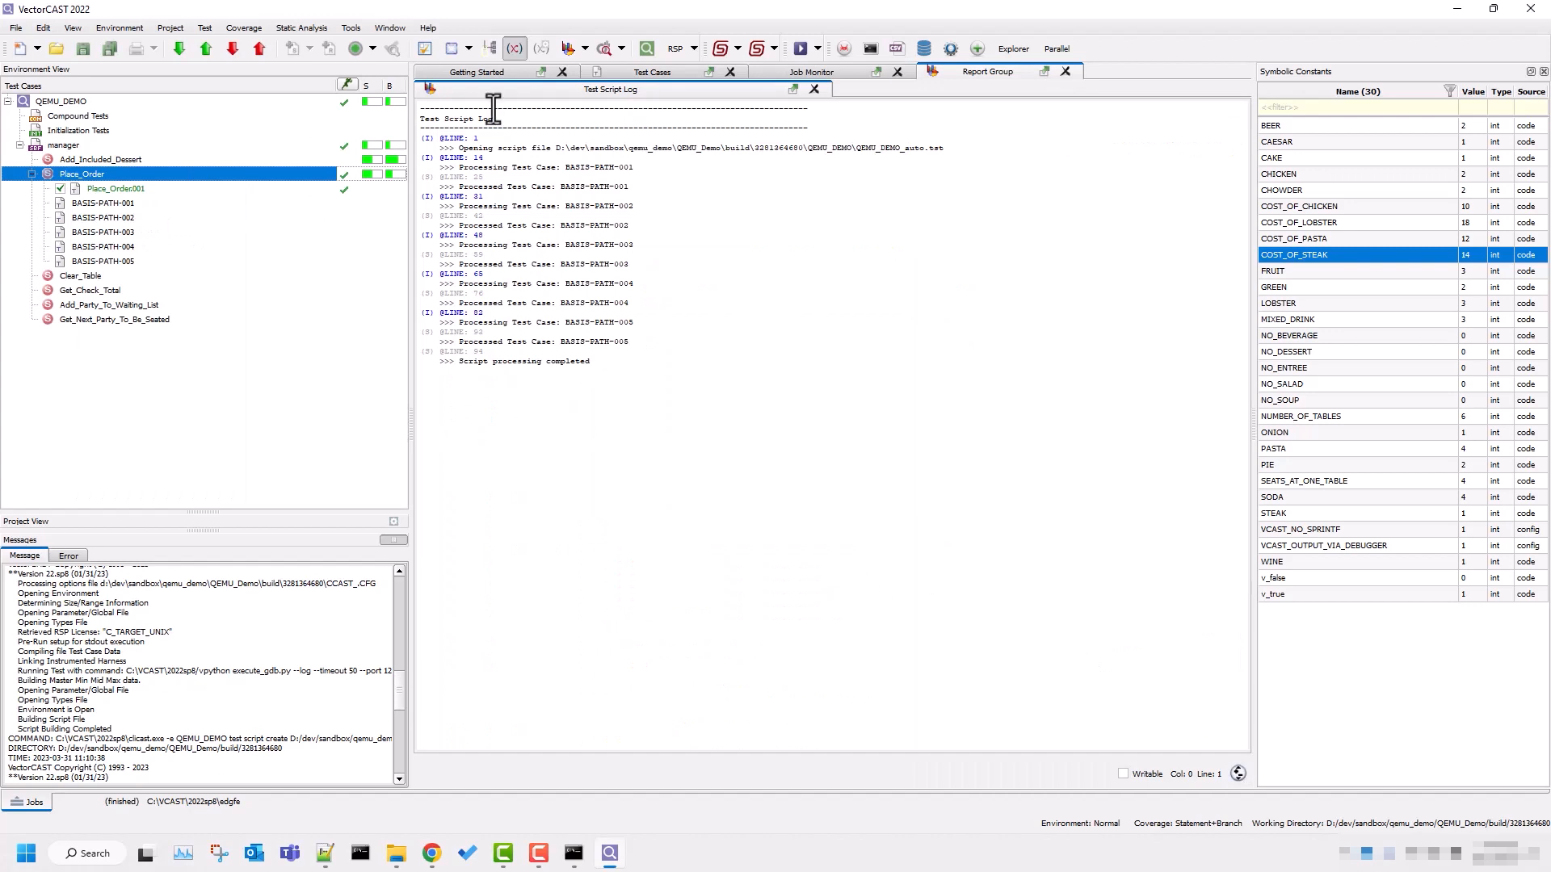
click(802, 51)
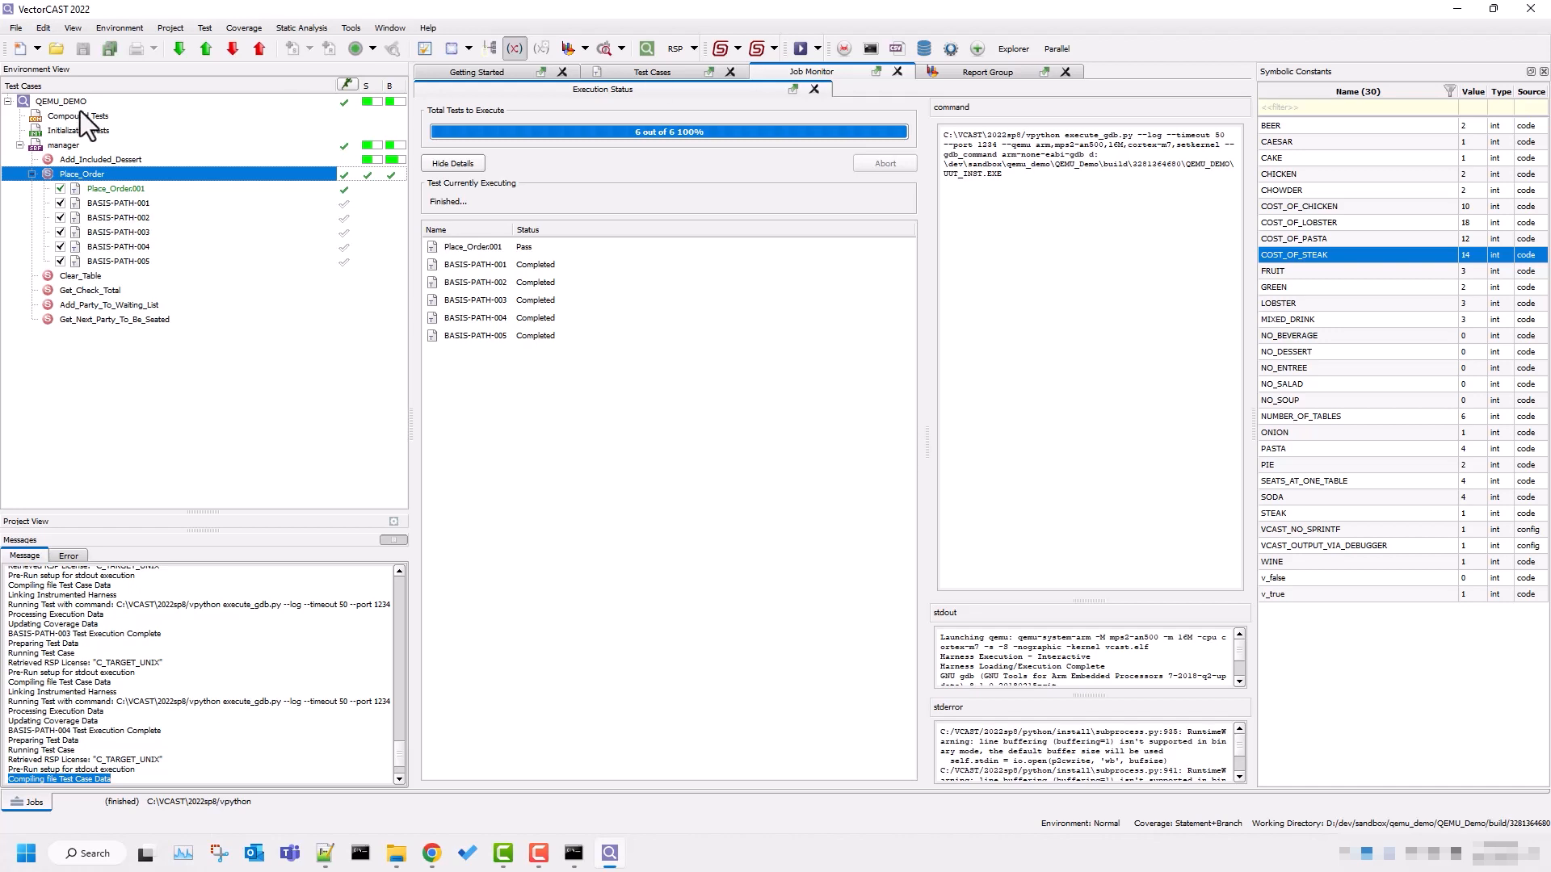
Show the combined coverage of all Place_Order test cases and review the function's source lines.
click(67, 189)
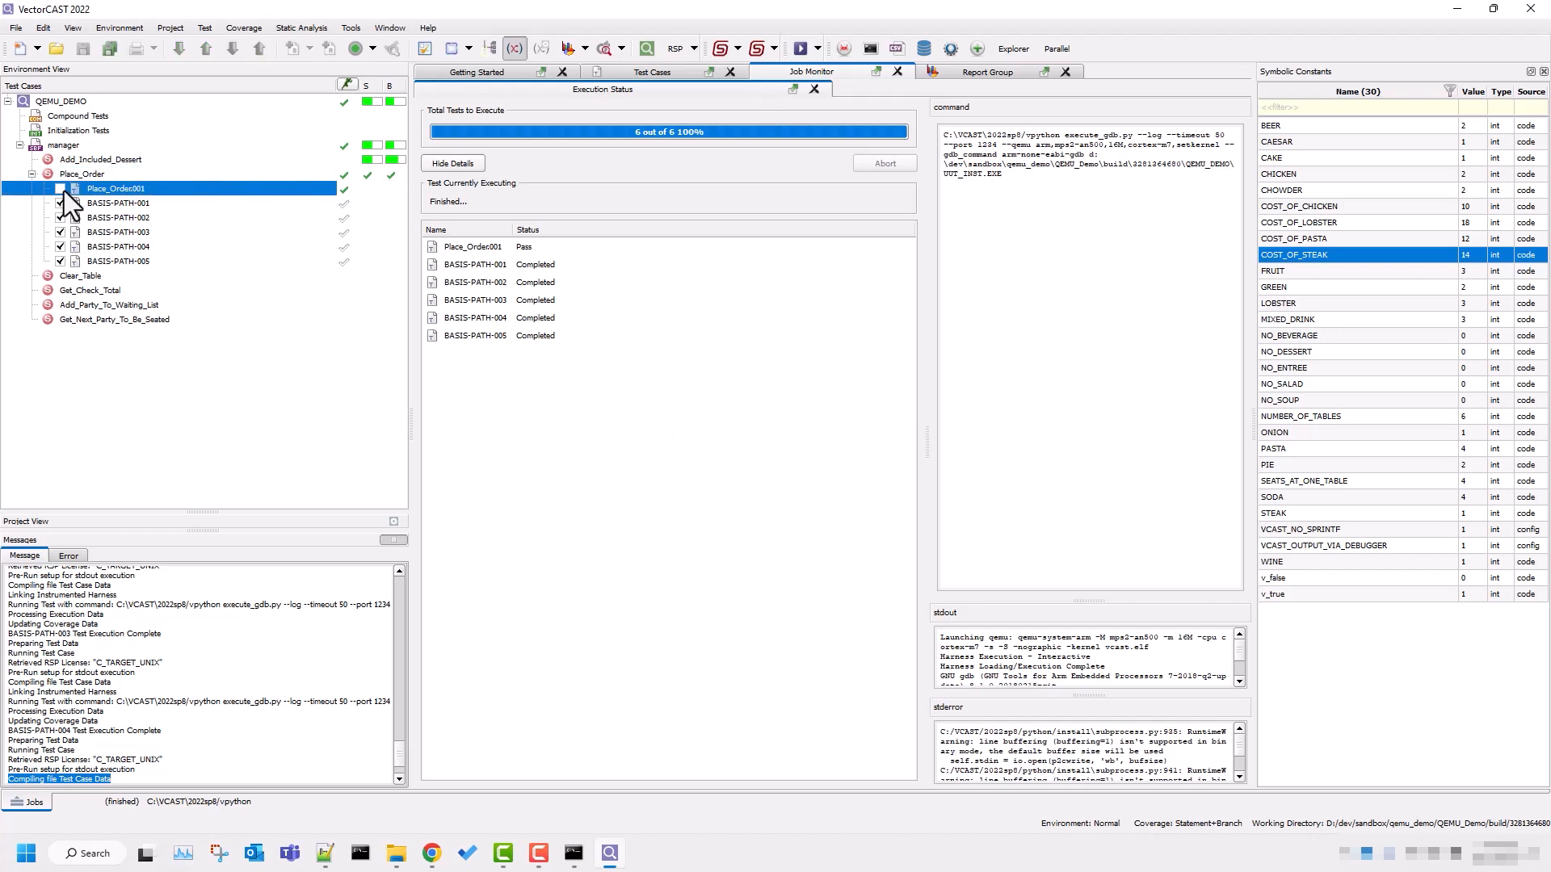
click(62, 189)
scroll(690, 240, down, 5)
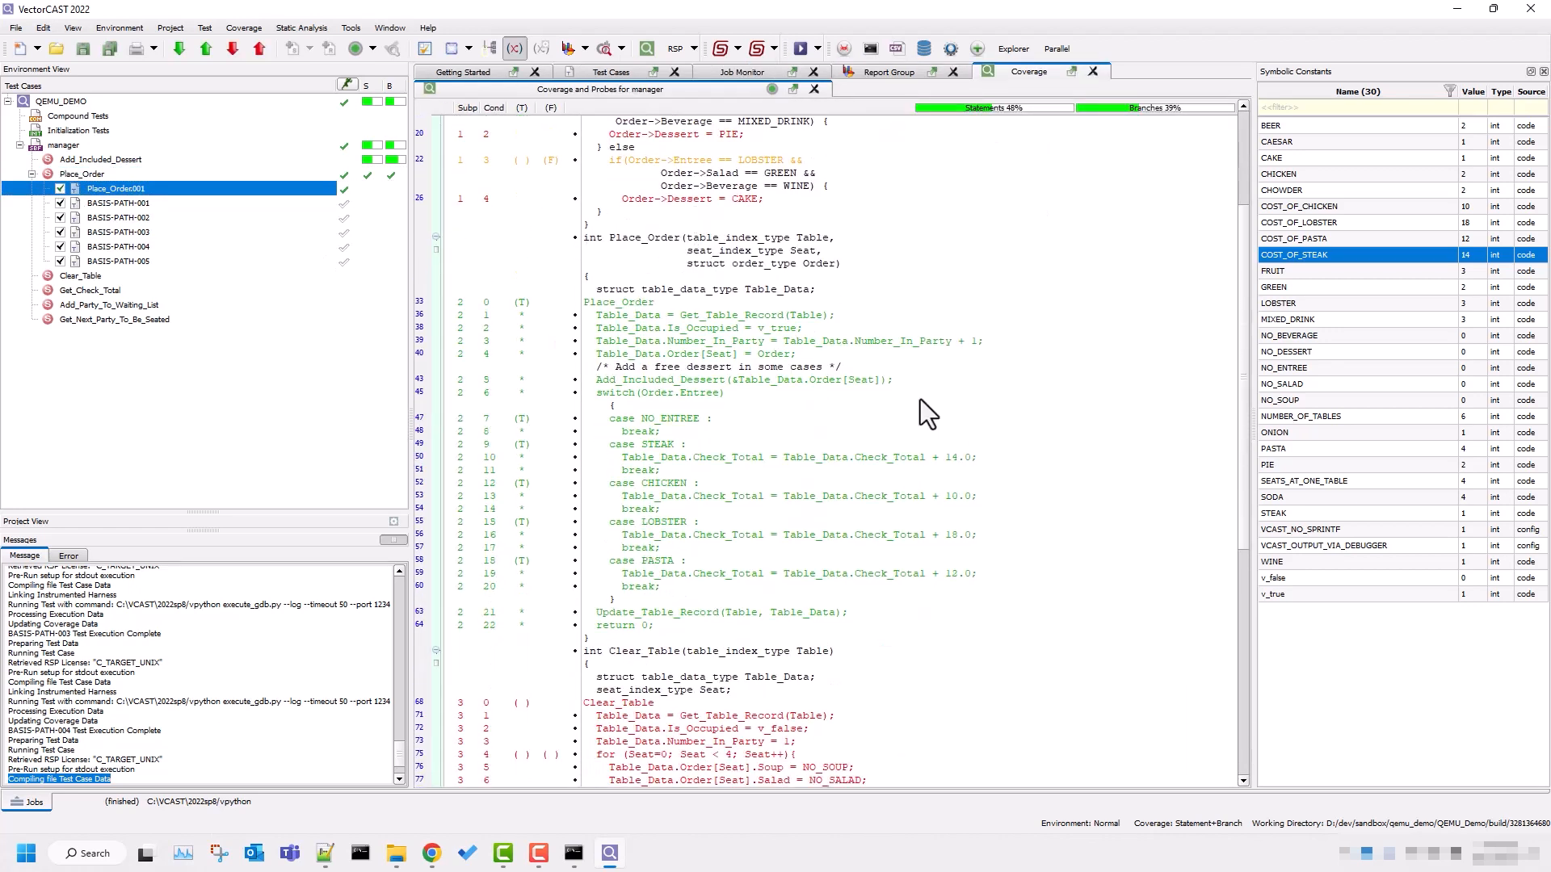